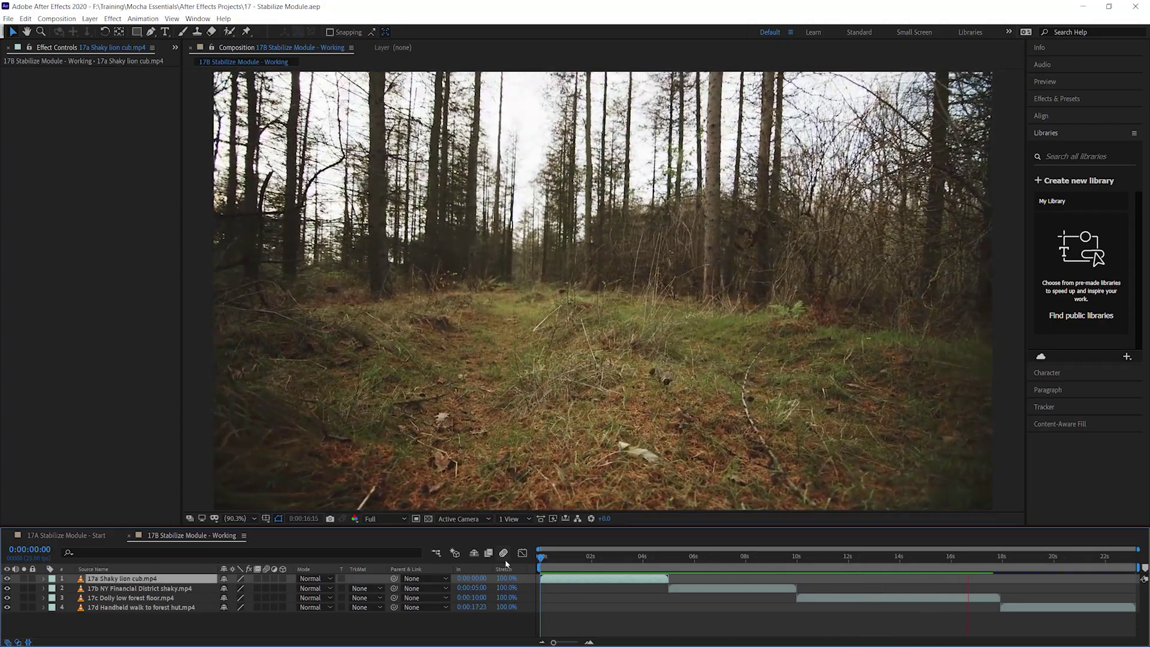
# Stop the lion cub clip preview and return to its first frame
pyautogui.press('space')
pyautogui.press('space')
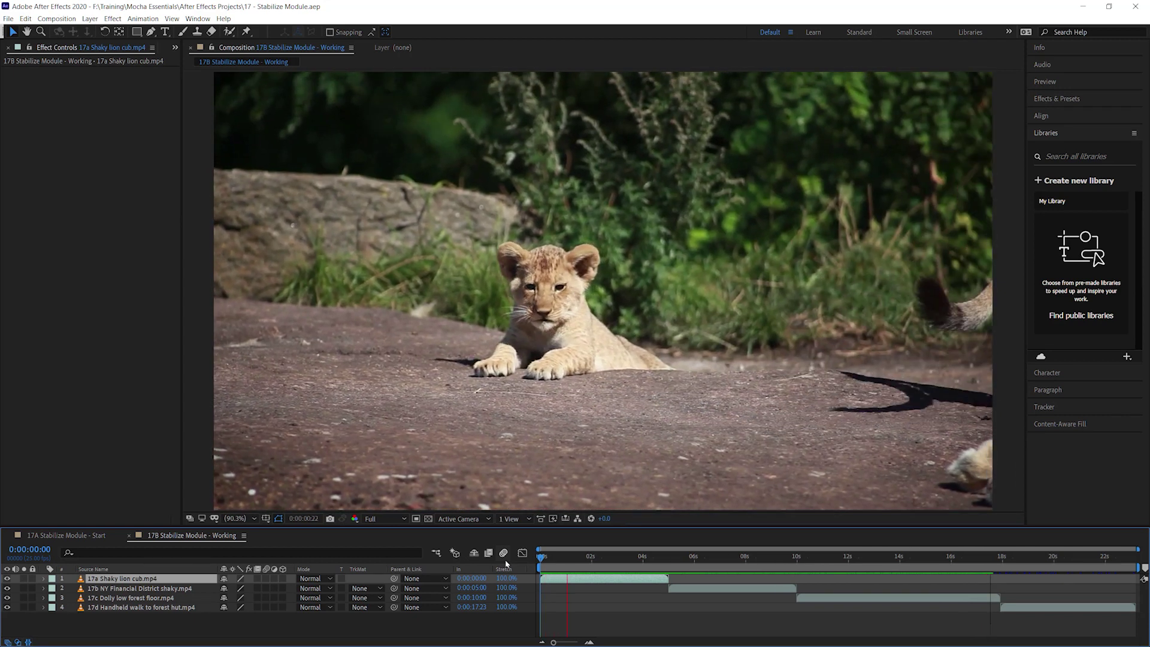
pyautogui.click(565, 561)
pyautogui.press('Home')
# Apply Effect > Boris FX Mocha > Mocha Pro to the lion cub clip
pyautogui.click(112, 18)
pyautogui.moveTo(172, 337)
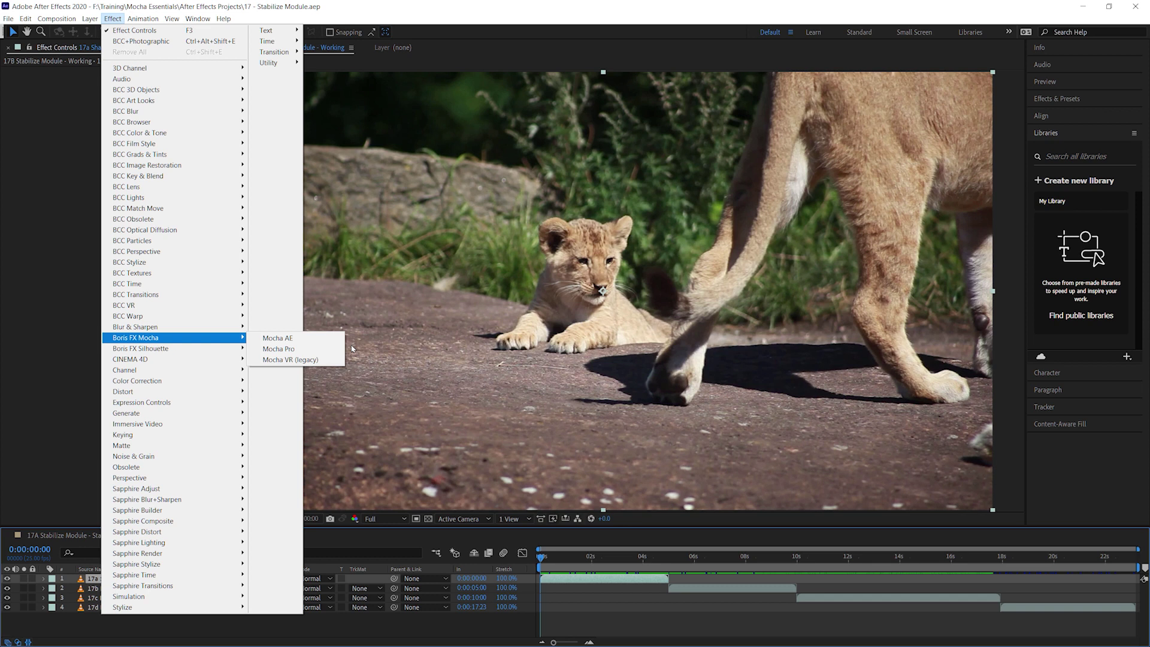
pyautogui.click(332, 350)
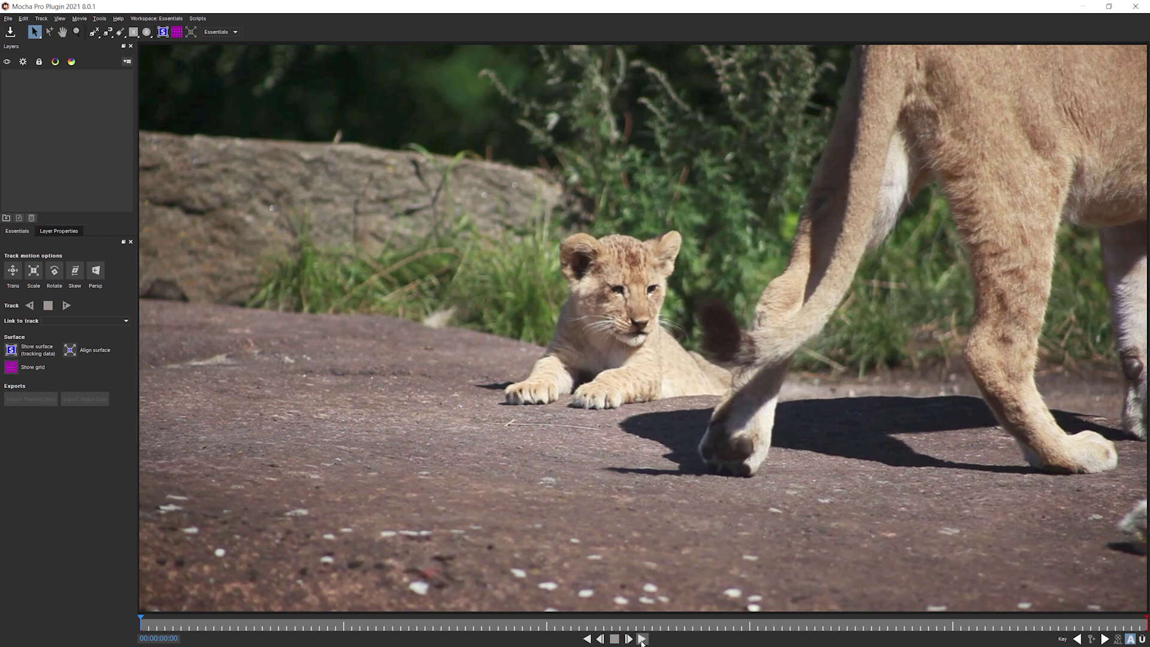
# Launch Mocha Pro and play the lion cub clip, then return to frame one
pyautogui.click(642, 639)
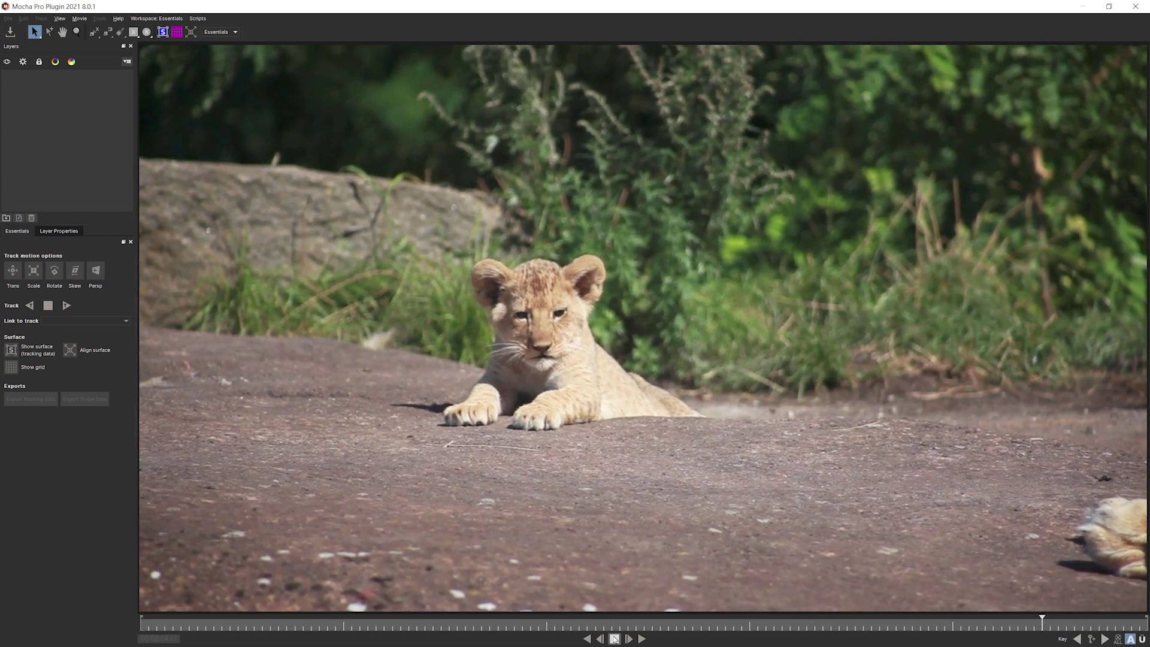
pyautogui.click(614, 640)
pyautogui.moveTo(246, 626); pyautogui.dragTo(18, 620)
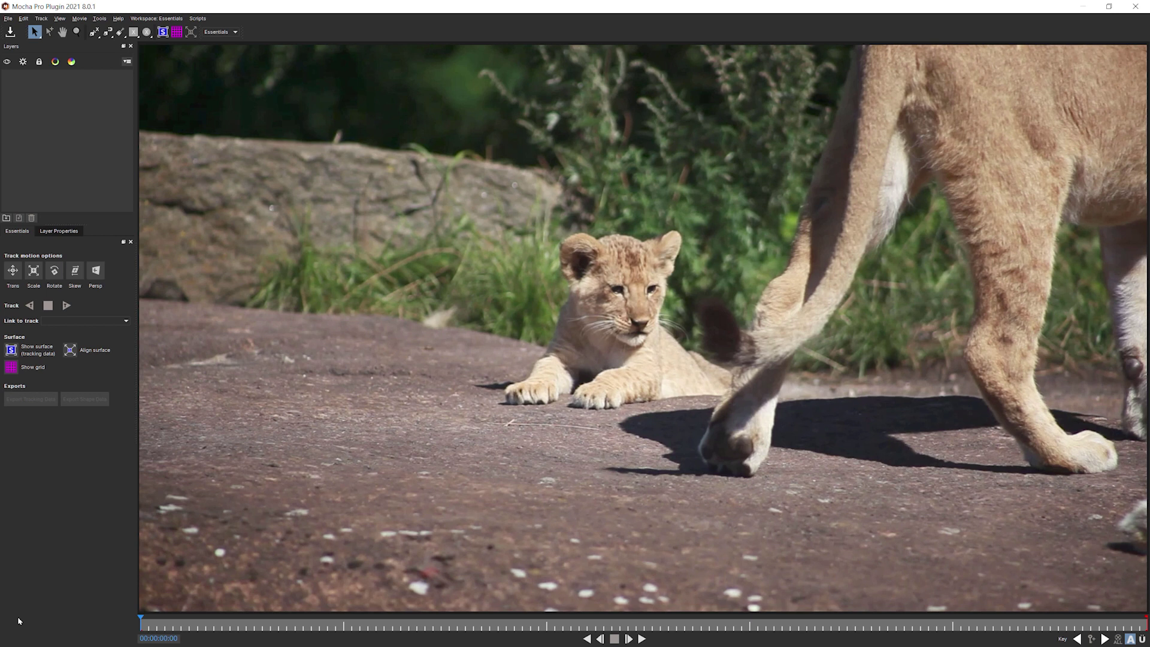
pyautogui.moveTo(174, 629); pyautogui.dragTo(410, 627)
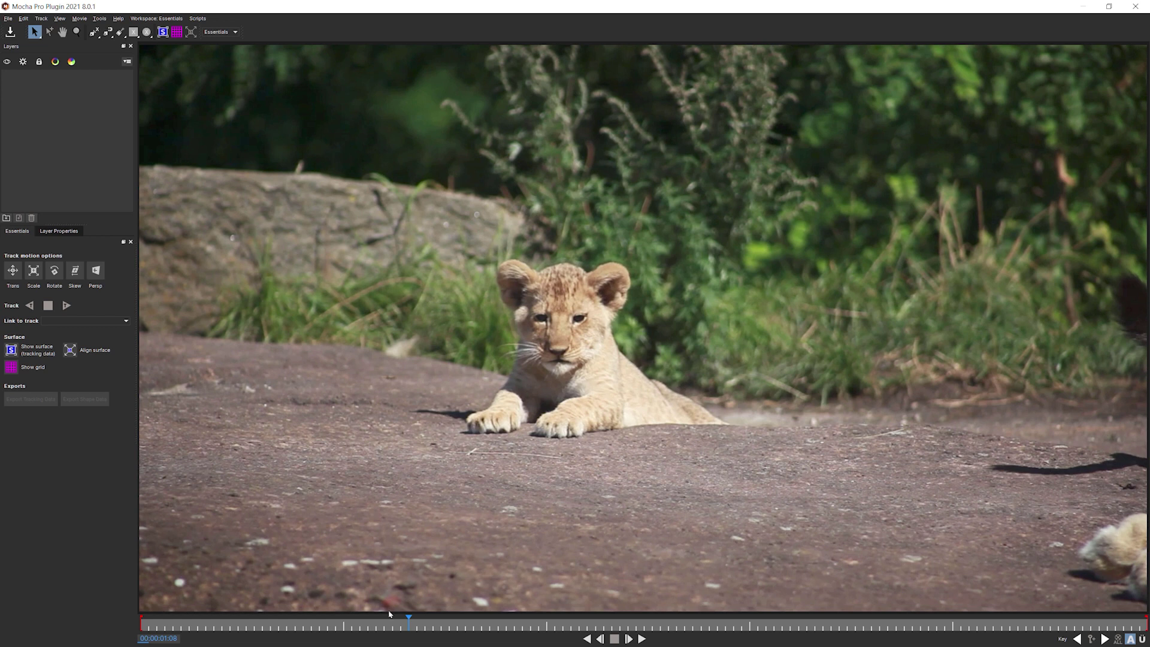
pyautogui.press('l')
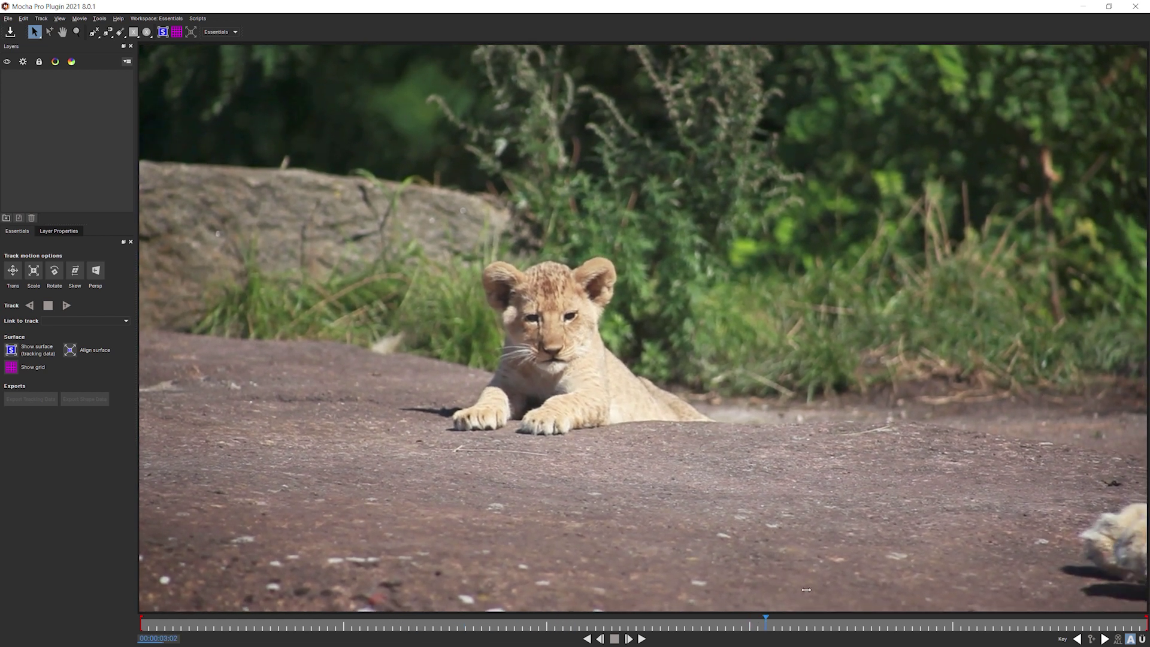
pyautogui.moveTo(746, 622)
pyautogui.mouseDown()
pyautogui.moveTo(326, 623)
pyautogui.moveTo(115, 638)
pyautogui.mouseUp()
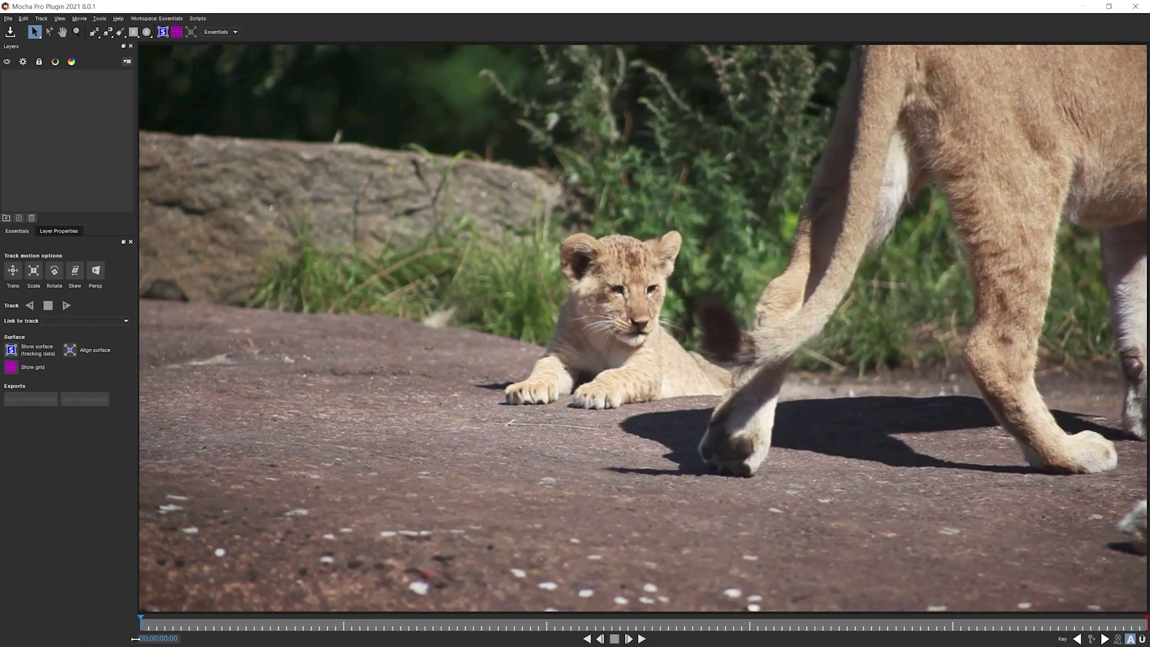
pyautogui.moveTo(195, 637); pyautogui.dragTo(87, 638)
# Scrub and play through the footage to study the lioness's movement
pyautogui.moveTo(159, 621); pyautogui.dragTo(202, 626)
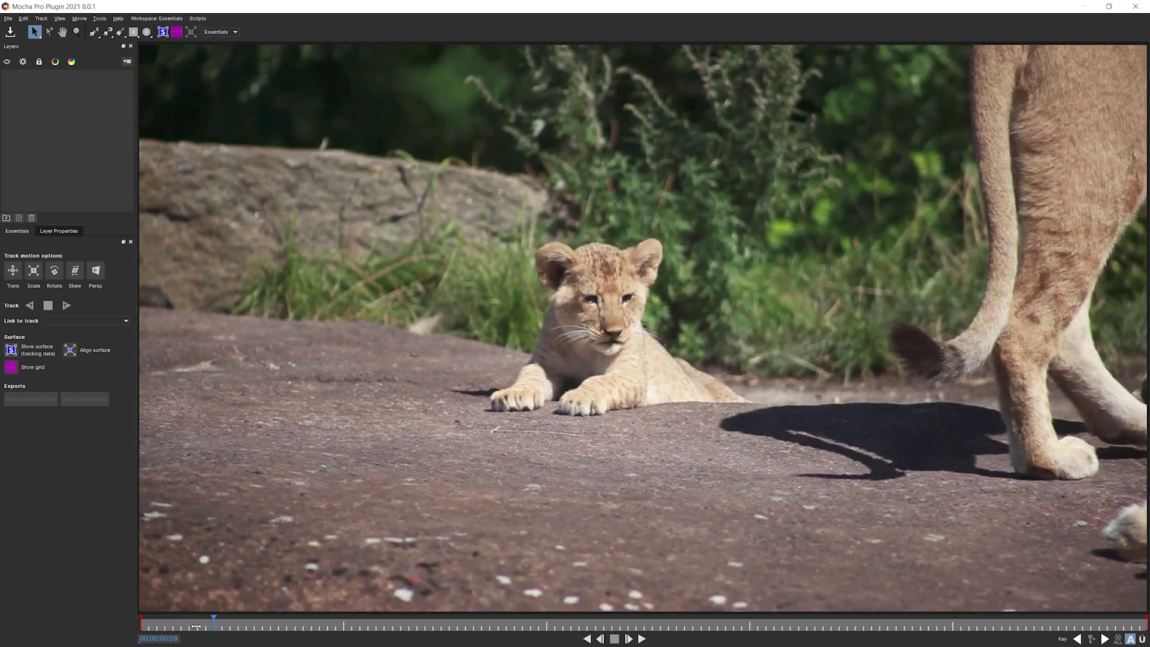
pyautogui.moveTo(202, 626); pyautogui.dragTo(270, 627)
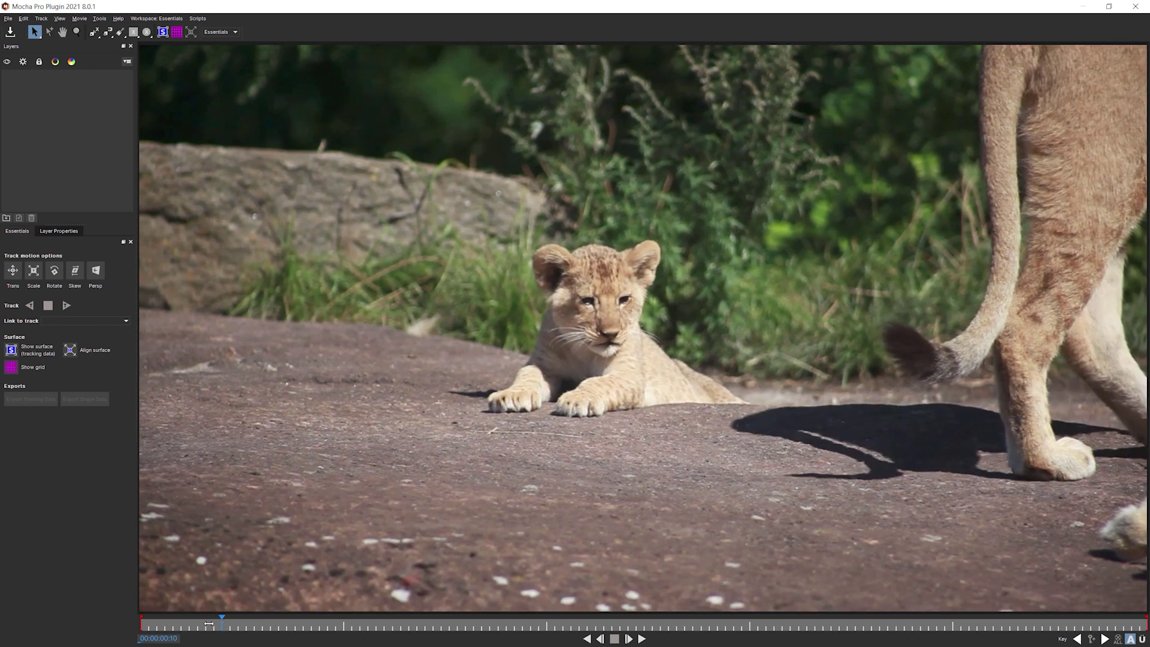
pyautogui.moveTo(269, 626)
pyautogui.mouseDown()
pyautogui.moveTo(225, 623)
pyautogui.moveTo(287, 624)
pyautogui.moveTo(79, 635)
pyautogui.mouseUp()
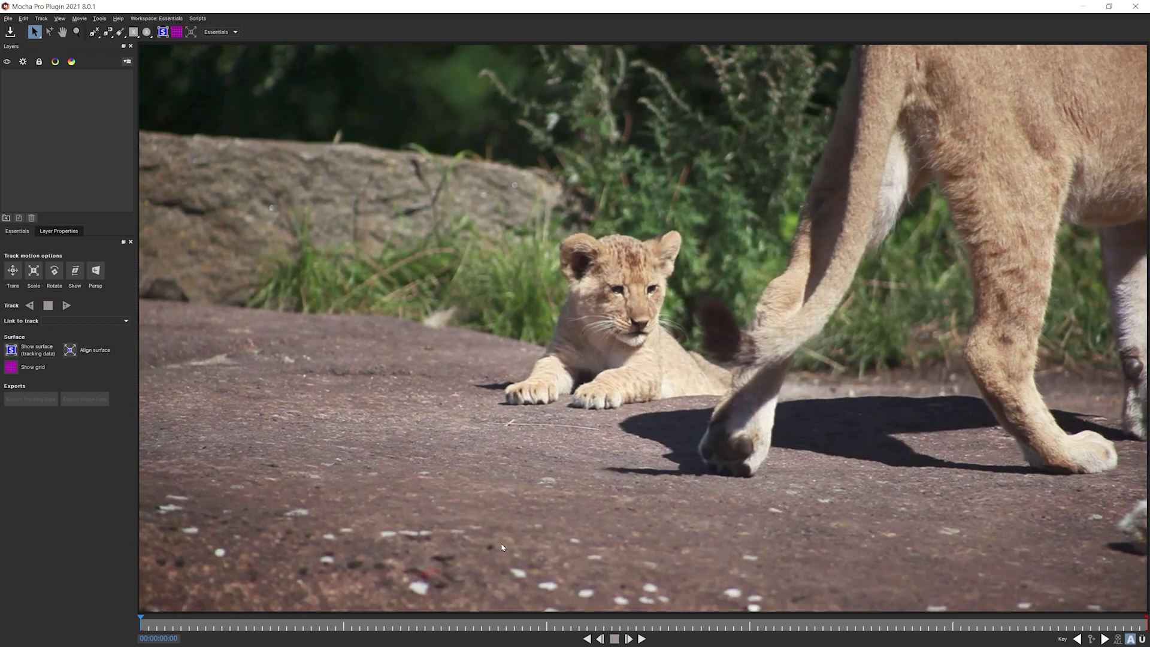
pyautogui.moveTo(164, 630); pyautogui.dragTo(205, 632)
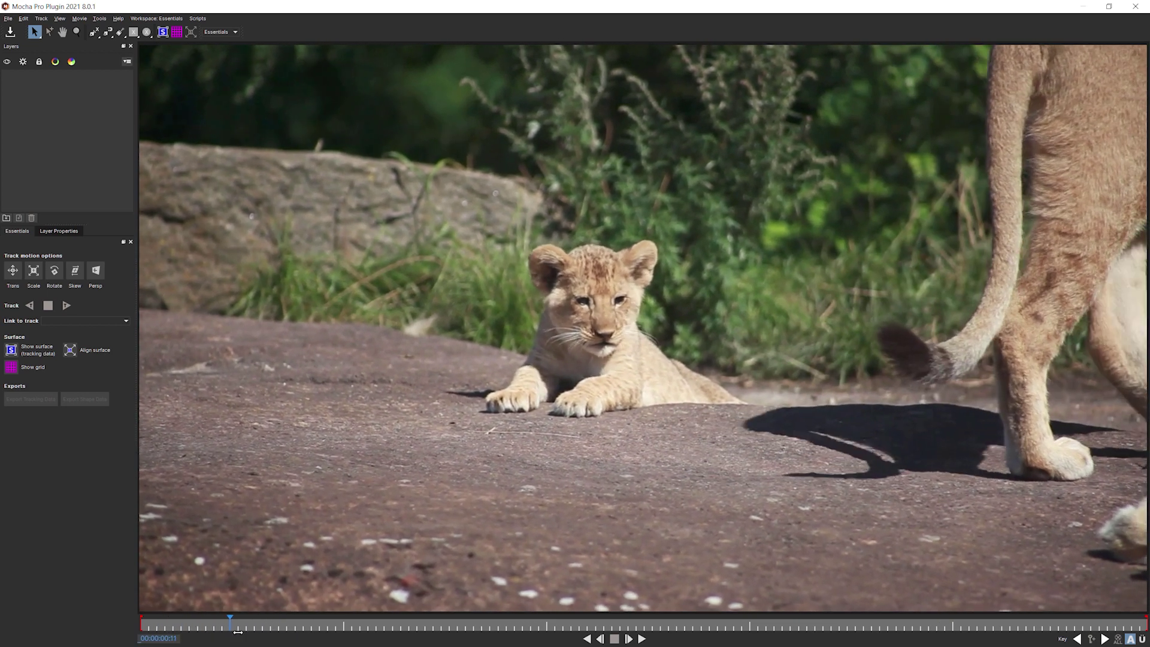
pyautogui.press('space')
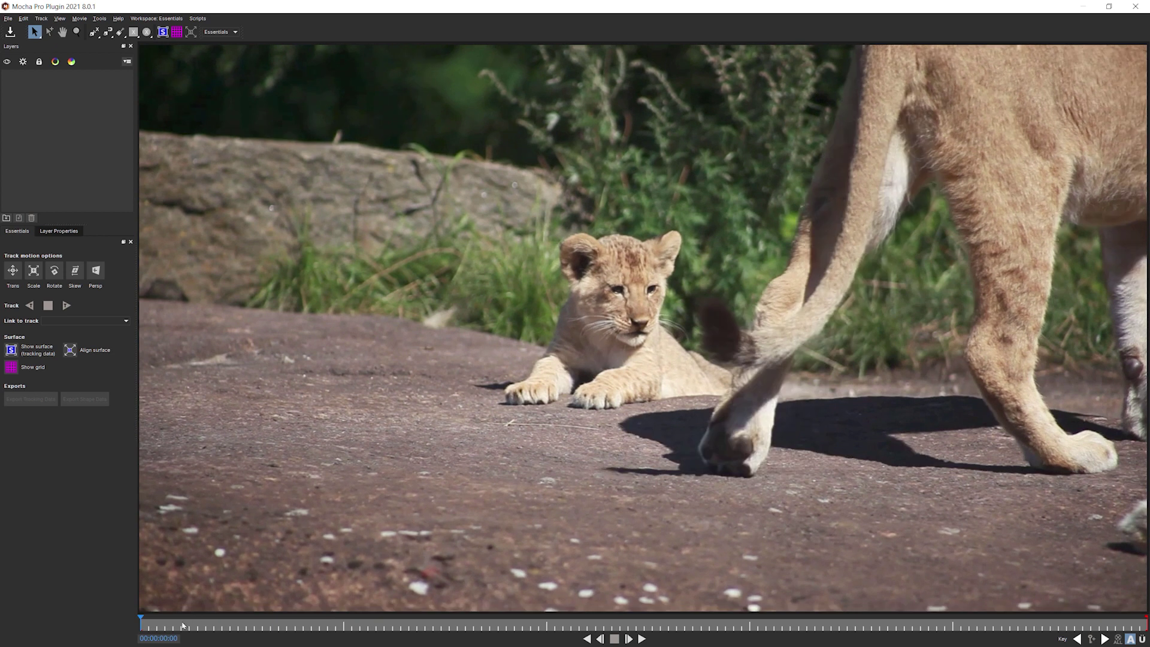
pyautogui.moveTo(179, 627)
pyautogui.mouseDown()
pyautogui.moveTo(481, 619)
pyautogui.moveTo(142, 626)
pyautogui.mouseUp()
# Draw a rectangle over the background foliage, run a partial track, and return to frame one
pyautogui.click(133, 32)
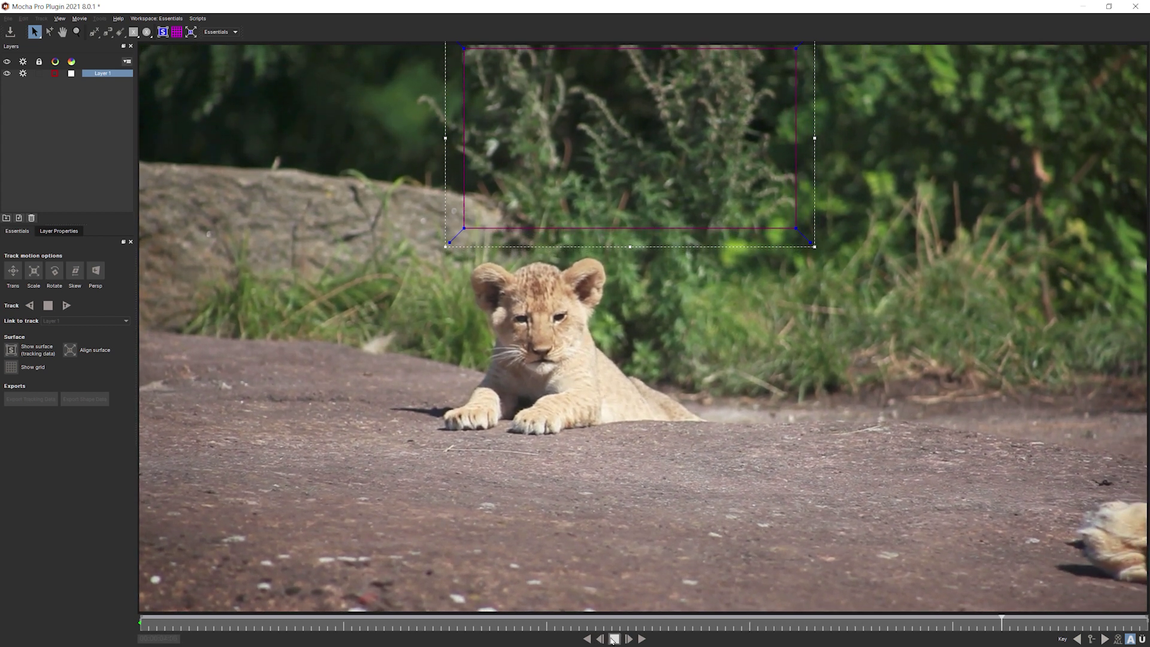
pyautogui.click(614, 639)
pyautogui.click(30, 305)
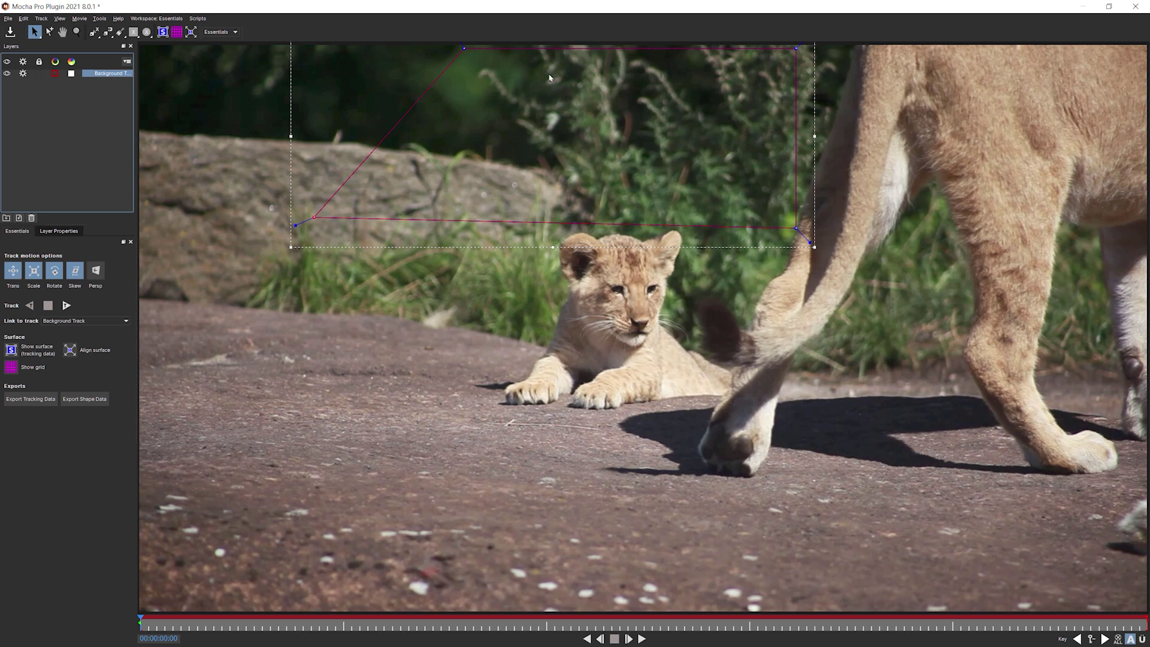
# Step through the lioness's pass, adjusting the Background Track shape points to avoid her
pyautogui.moveTo(158, 622); pyautogui.dragTo(205, 619)
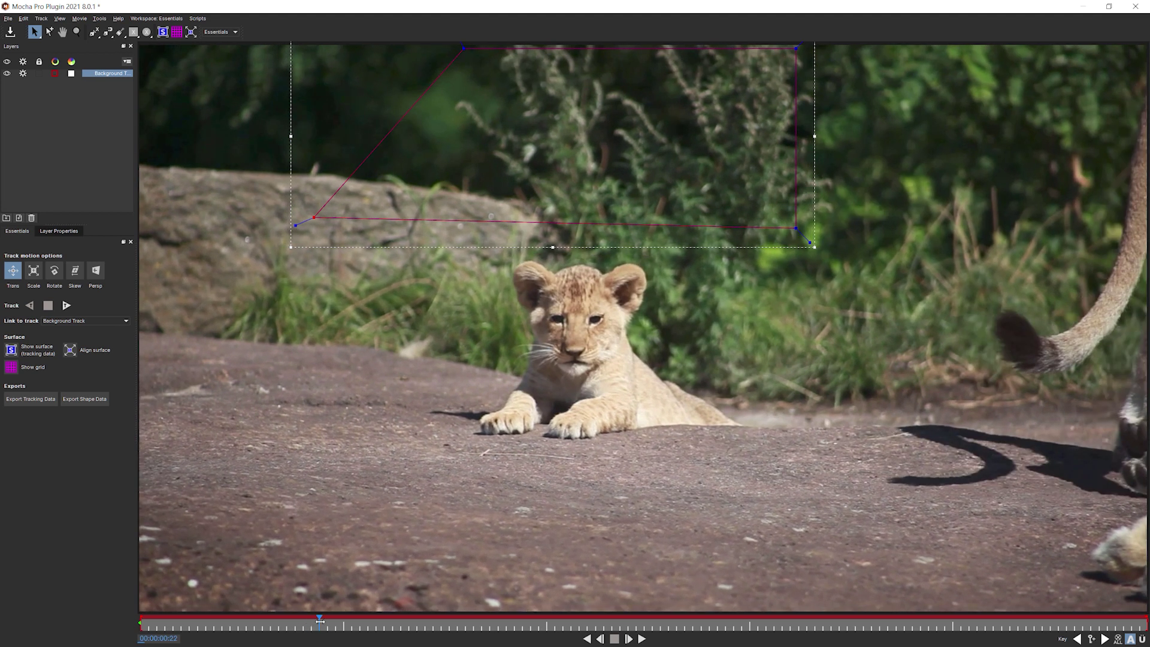
pyautogui.moveTo(320, 621); pyautogui.dragTo(311, 620)
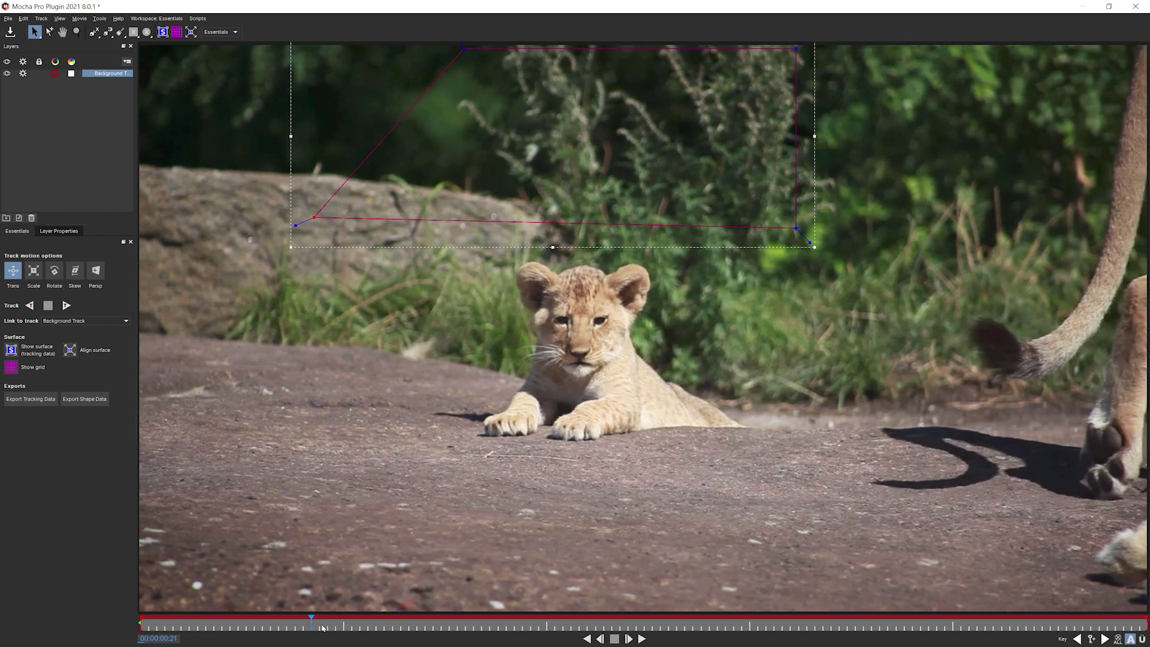
pyautogui.moveTo(315, 622); pyautogui.dragTo(312, 623)
pyautogui.press('Right')
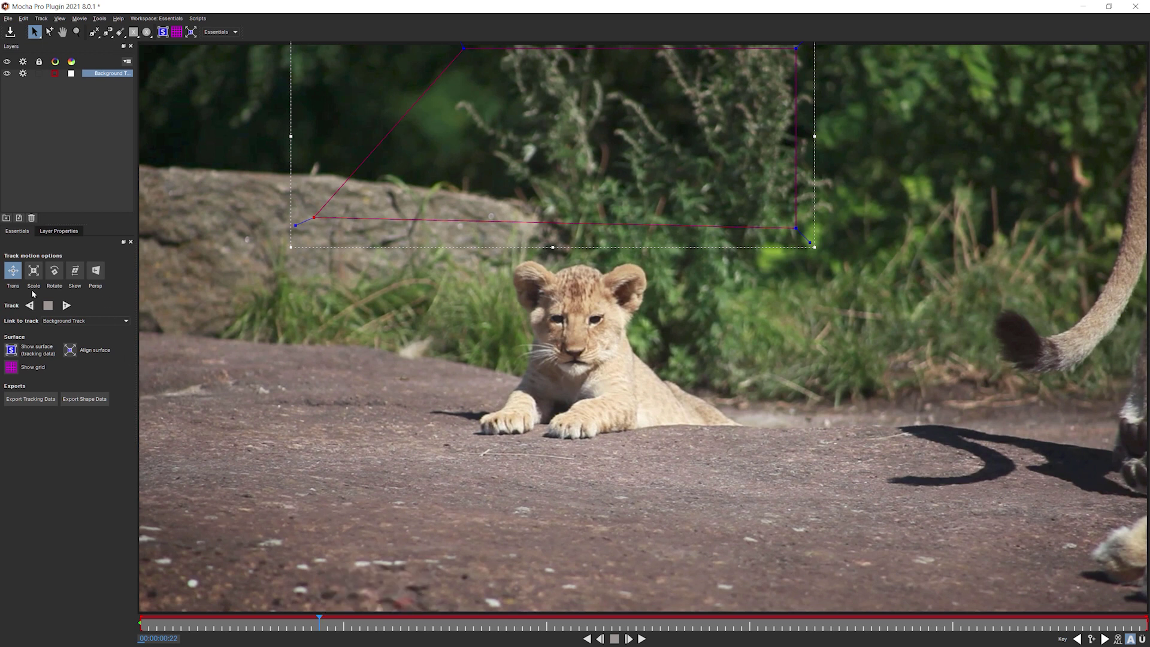
# Play the clip to confirm the tracked surface and grid follow the background
pyautogui.click(630, 638)
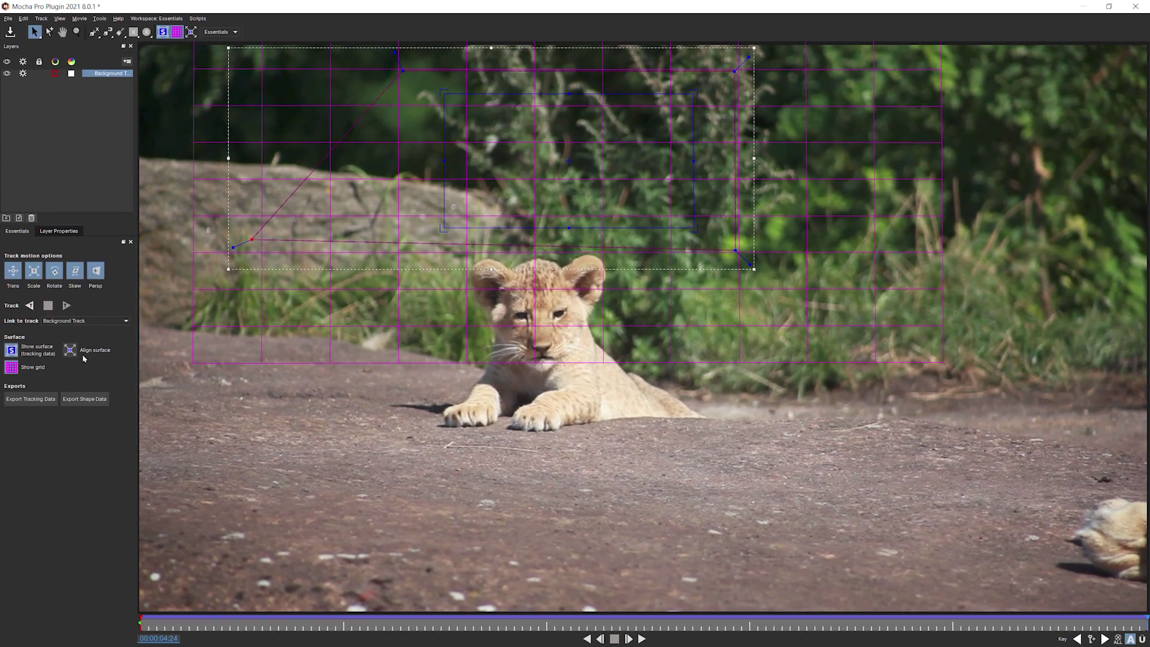
pyautogui.click(641, 638)
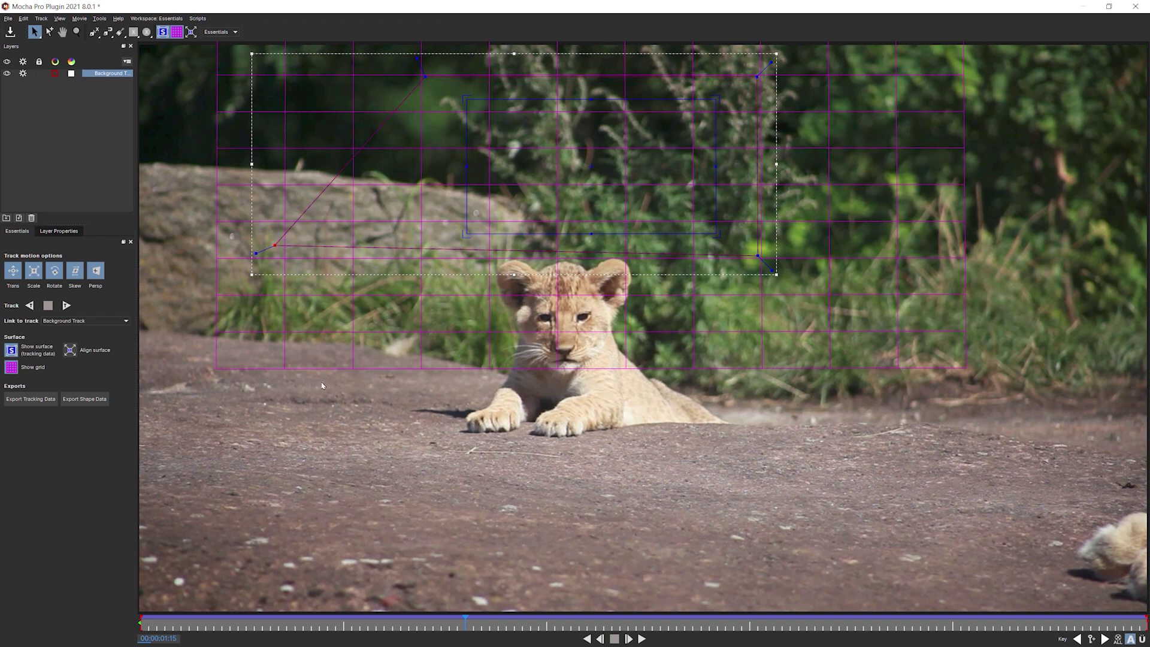
# Switch the workspace to Classic and back to Essentials, then enable the Parameters panel
pyautogui.click(221, 31)
pyautogui.click(281, 32)
pyautogui.click(229, 32)
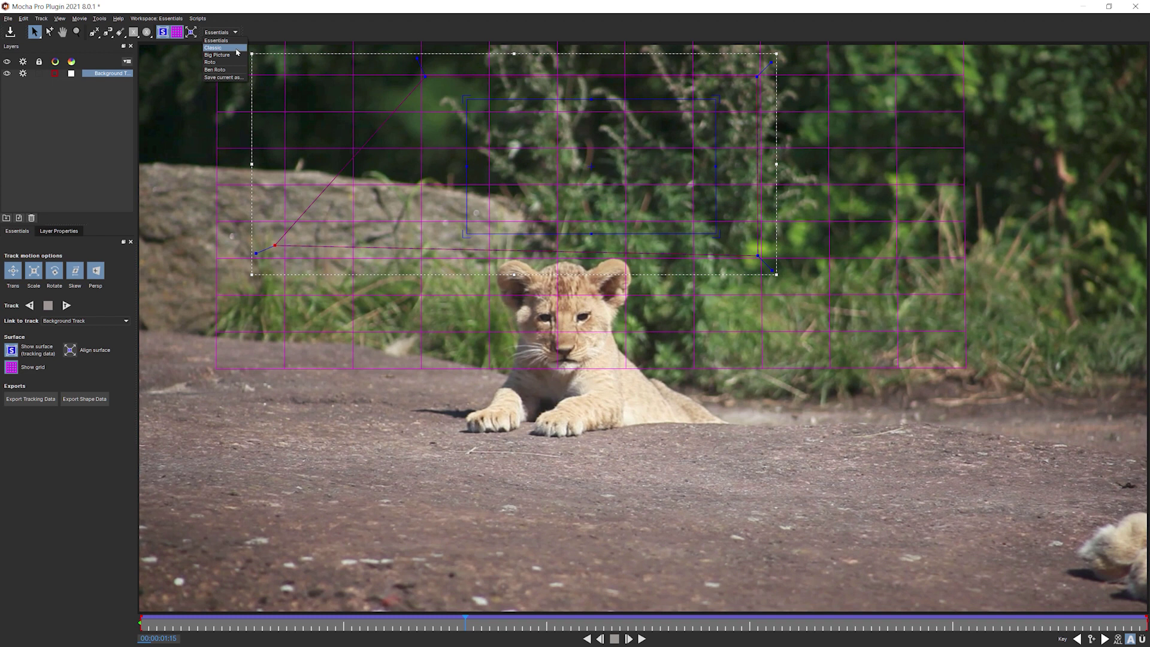
pyautogui.click(262, 36)
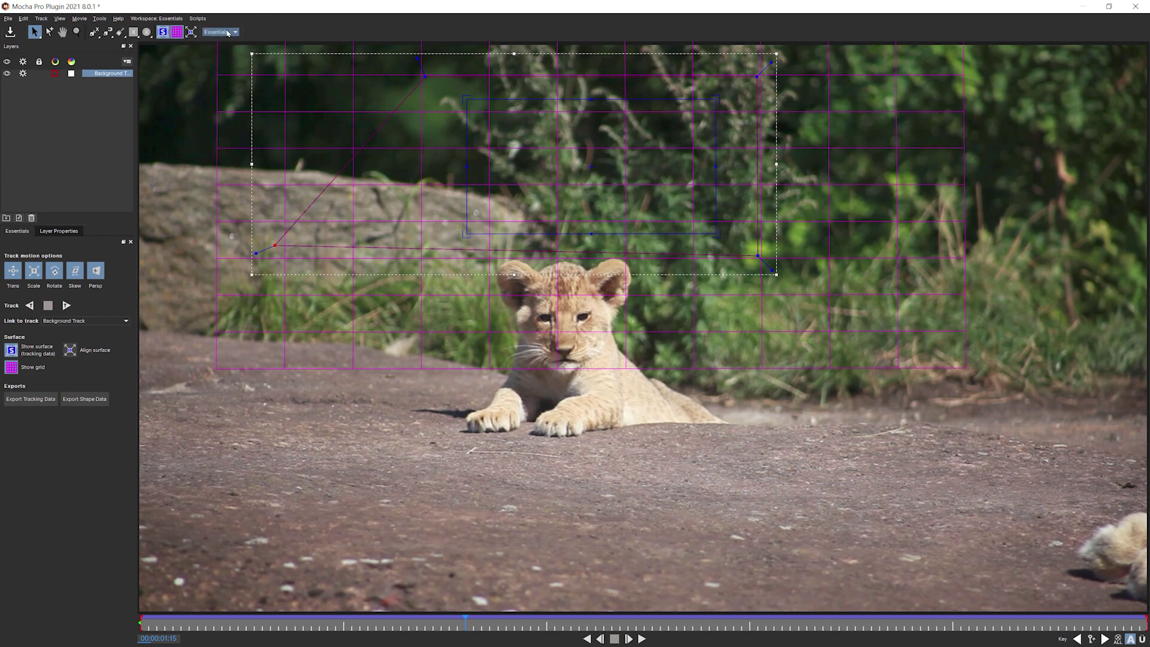
pyautogui.click(234, 33)
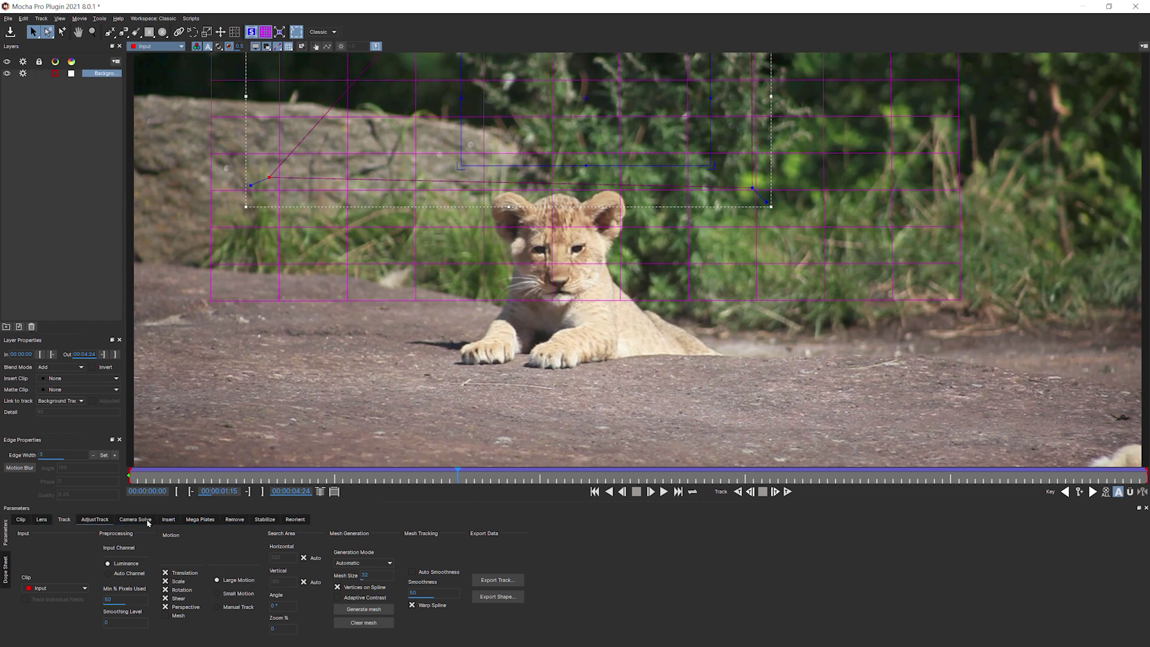
pyautogui.click(322, 33)
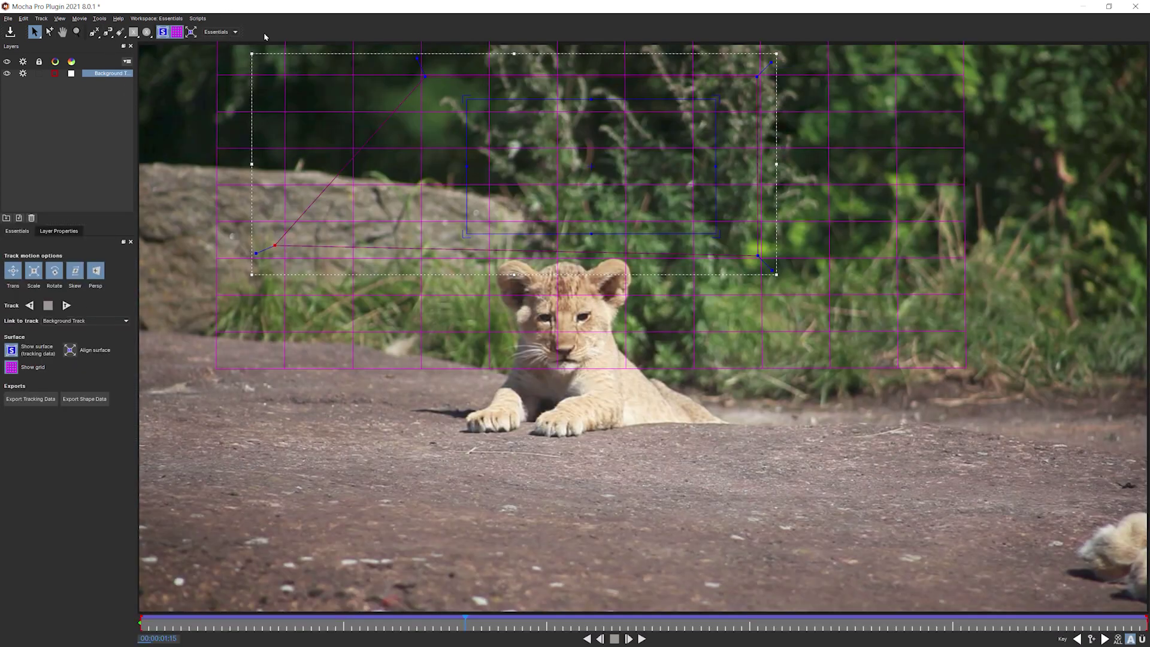
pyautogui.rightClick(284, 33)
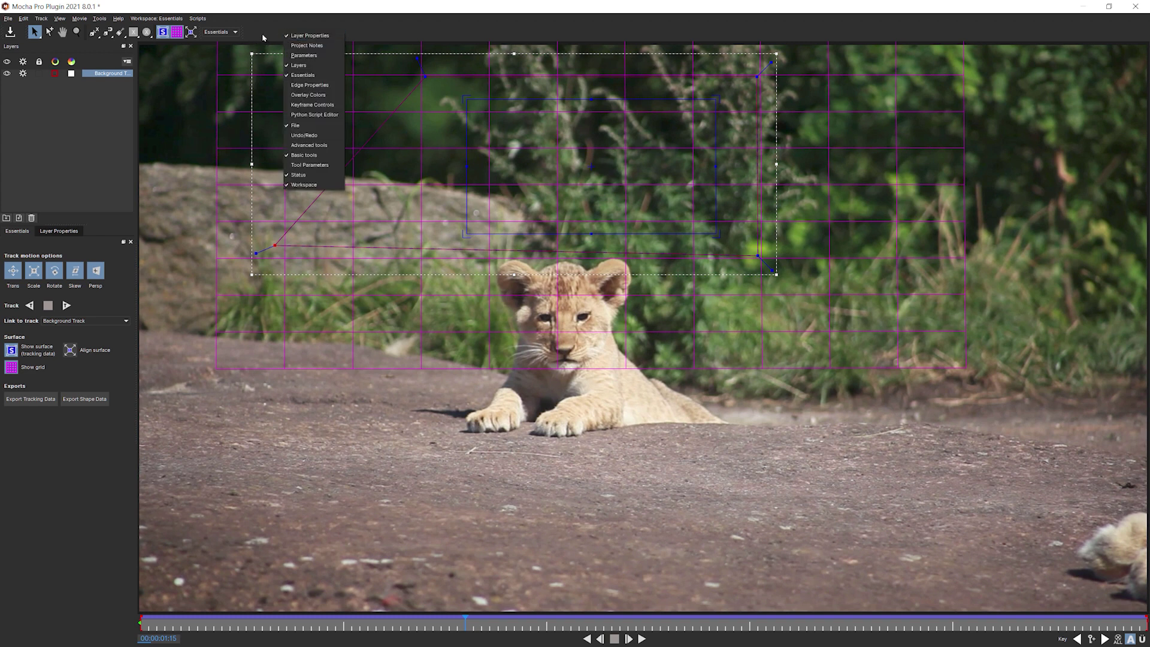
pyautogui.click(325, 56)
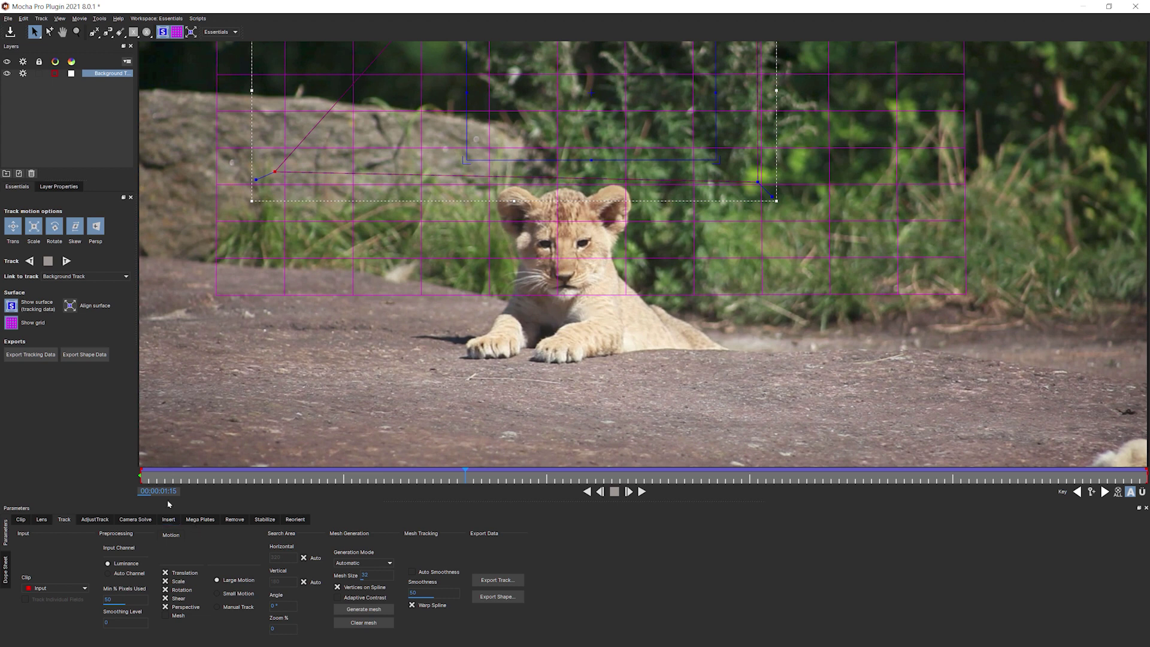
# Open the Stabilize tab, apply View > Zoom to Fit, and play the footage
pyautogui.click(268, 523)
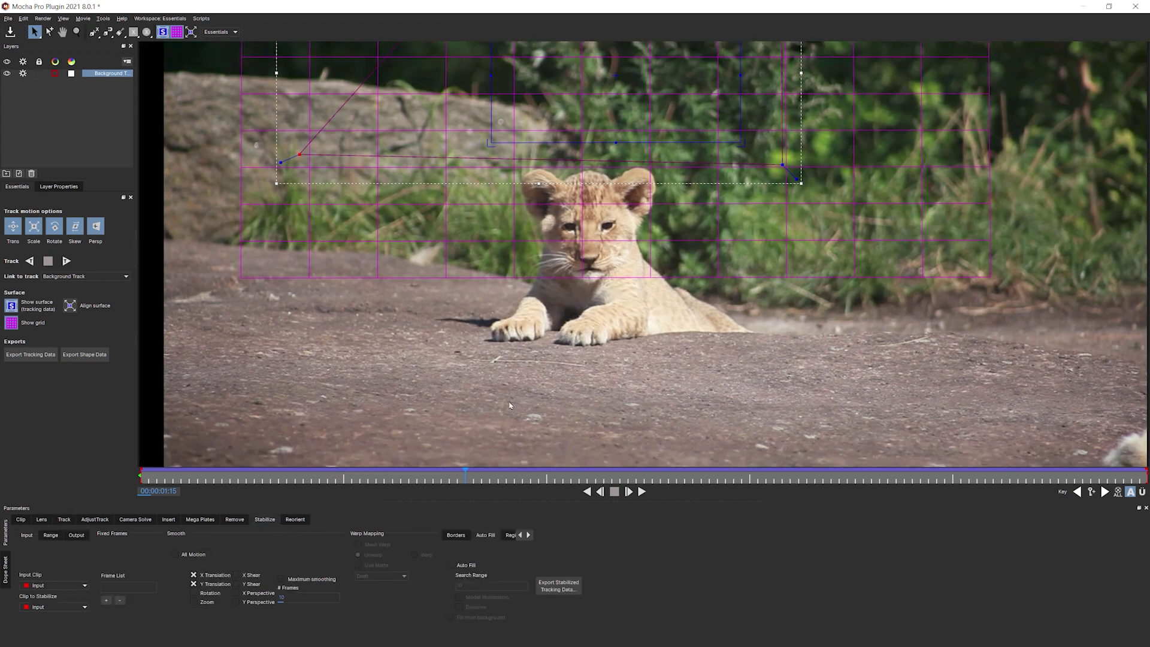
pyautogui.click(63, 18)
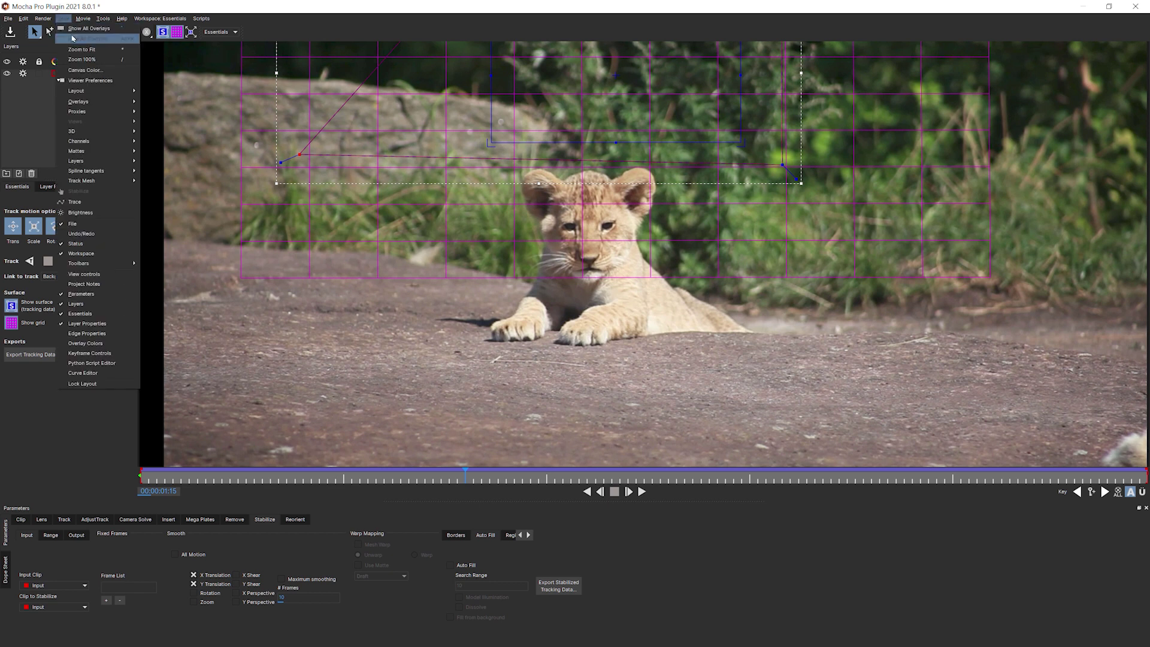
pyautogui.click(94, 61)
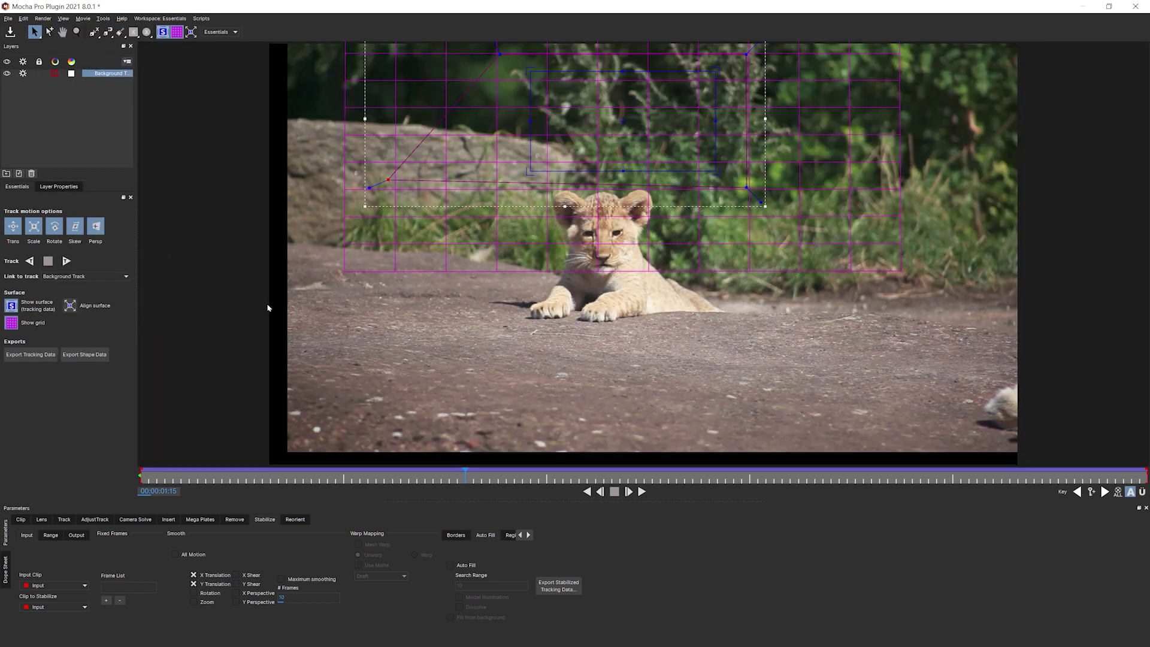
pyautogui.click(643, 492)
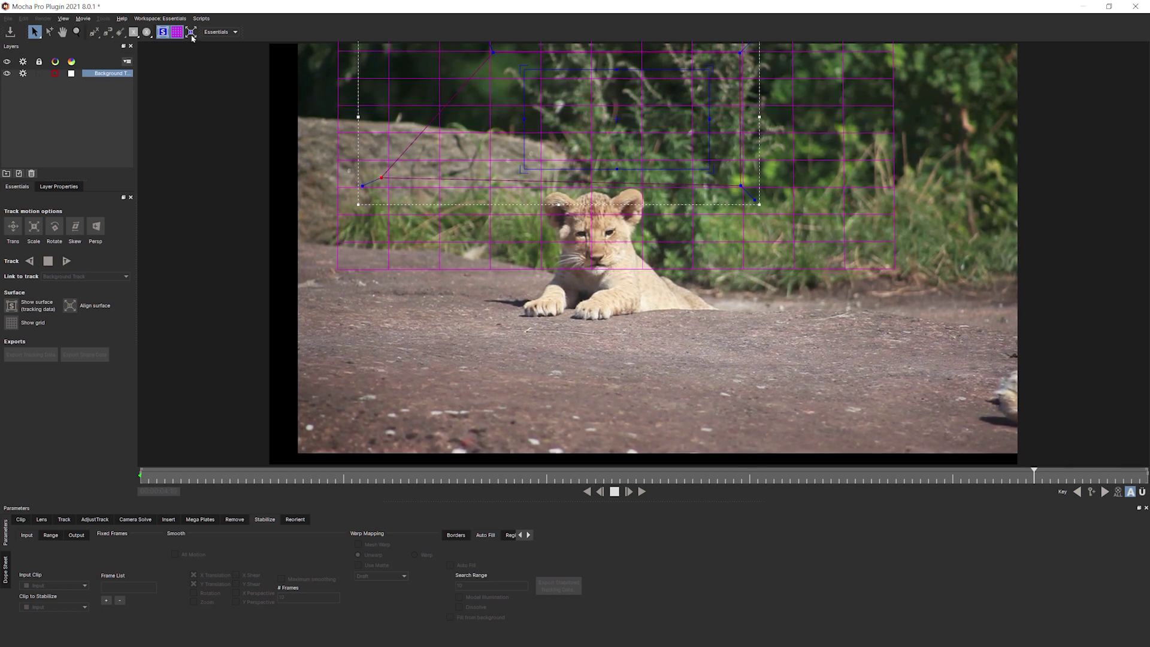
# Turn off the surface overlay, stop playback, and jump to frame one
pyautogui.click(163, 33)
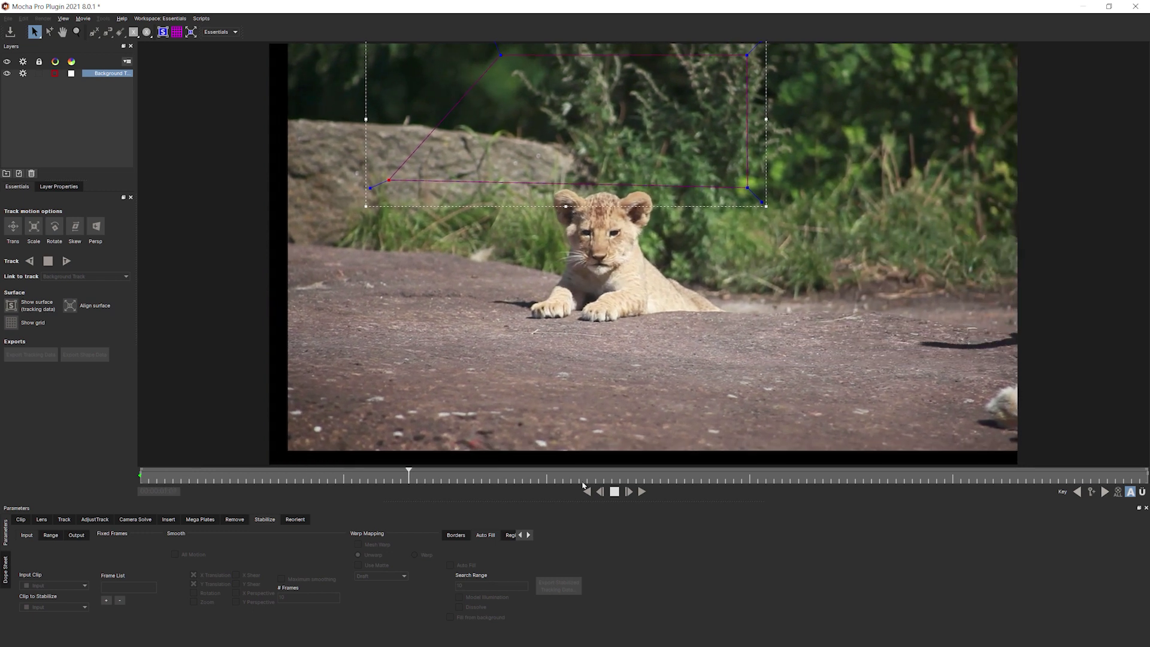
pyautogui.press('space')
pyautogui.press('Home')
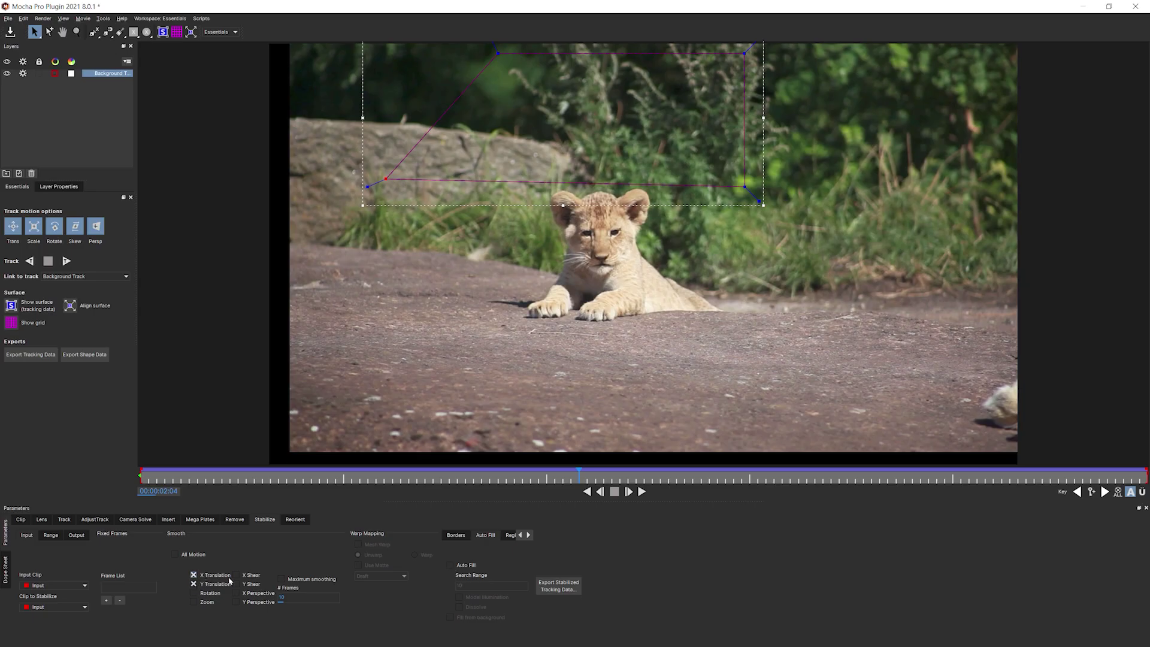
# Compare stabilizing only Y Translation against only X Translation at the same frame
pyautogui.click(195, 585)
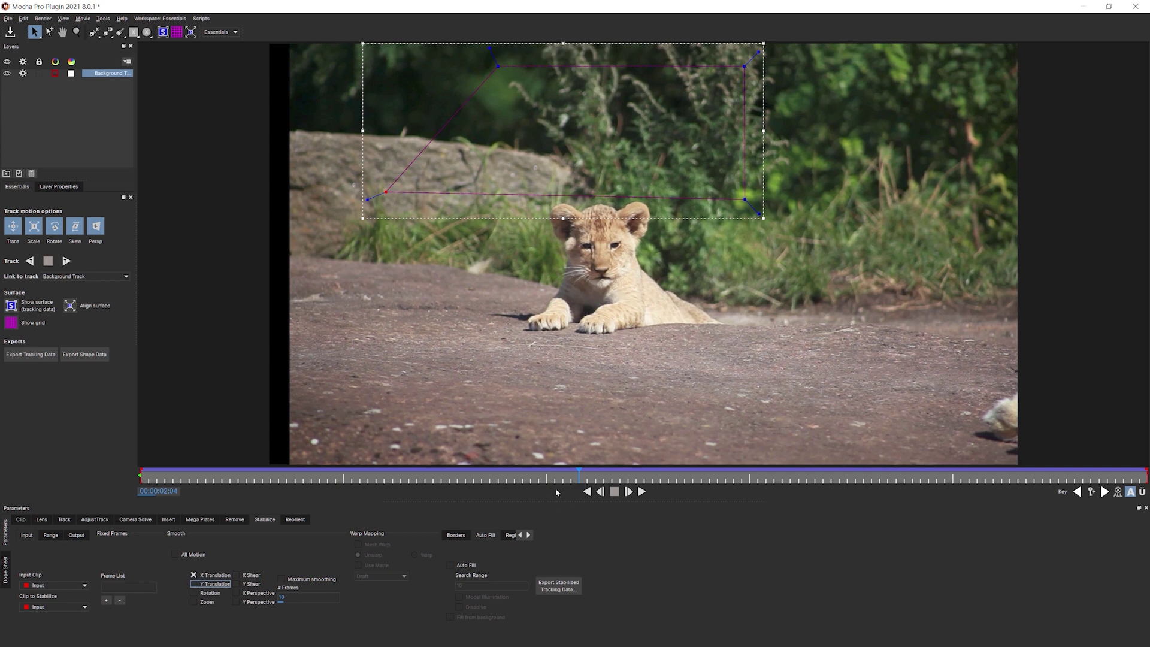
pyautogui.moveTo(578, 473); pyautogui.dragTo(552, 474)
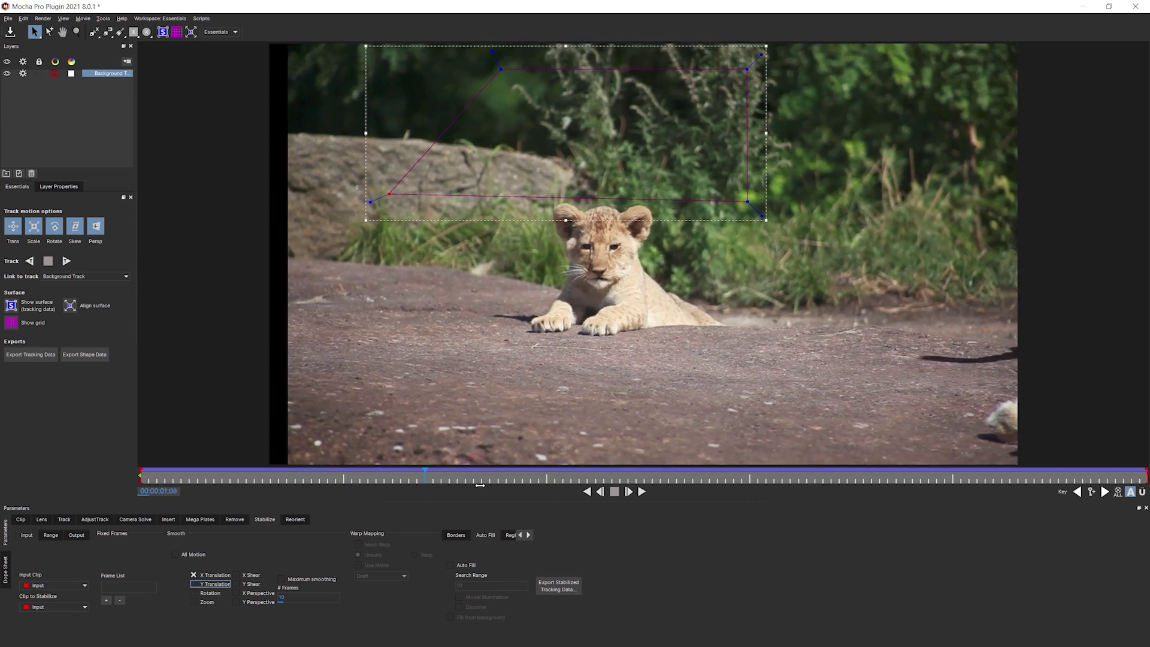
pyautogui.click(193, 584)
pyautogui.click(193, 575)
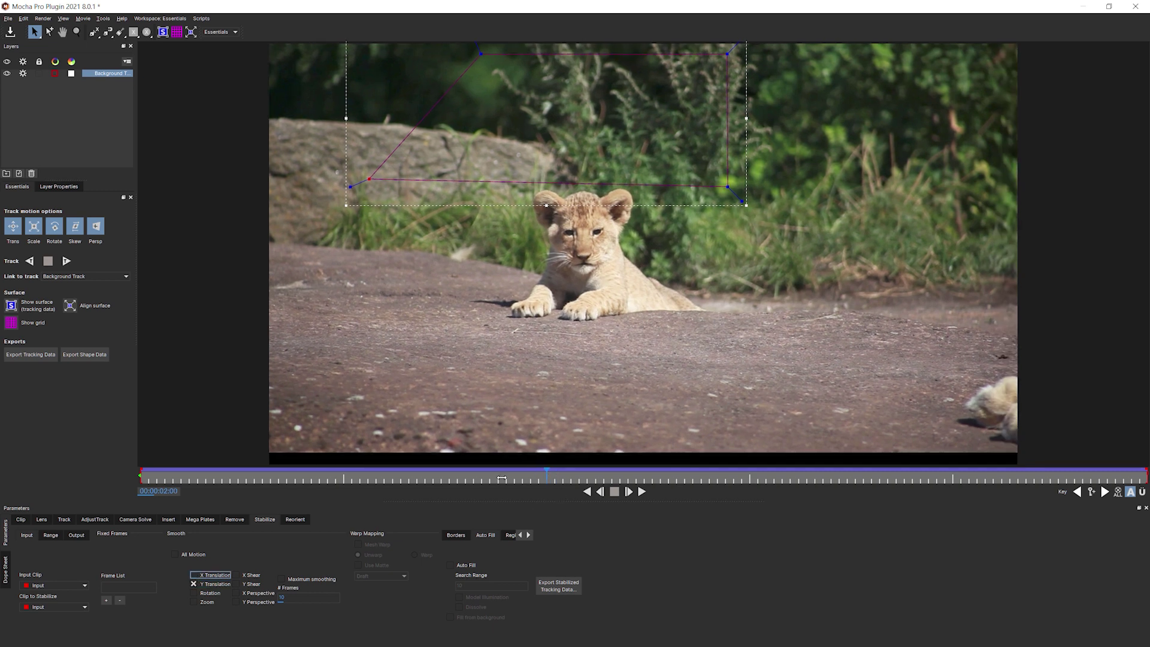
pyautogui.press('space')
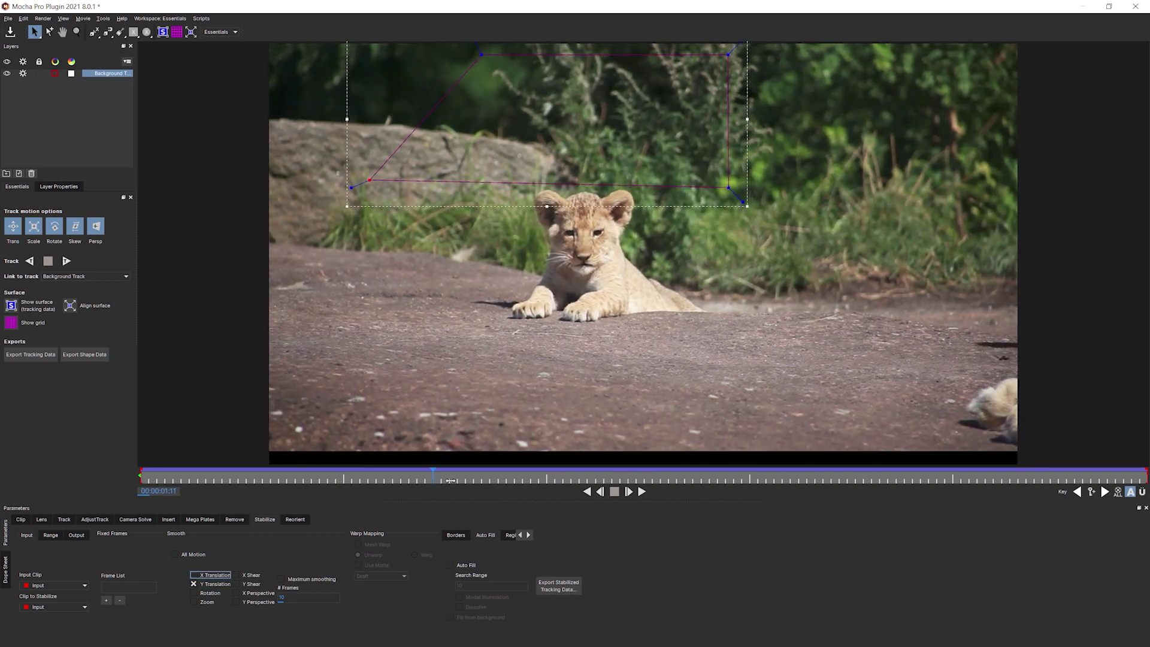
# Enable X Translation, Rotation and Zoom, then play the stabilized clip to review
pyautogui.click(194, 575)
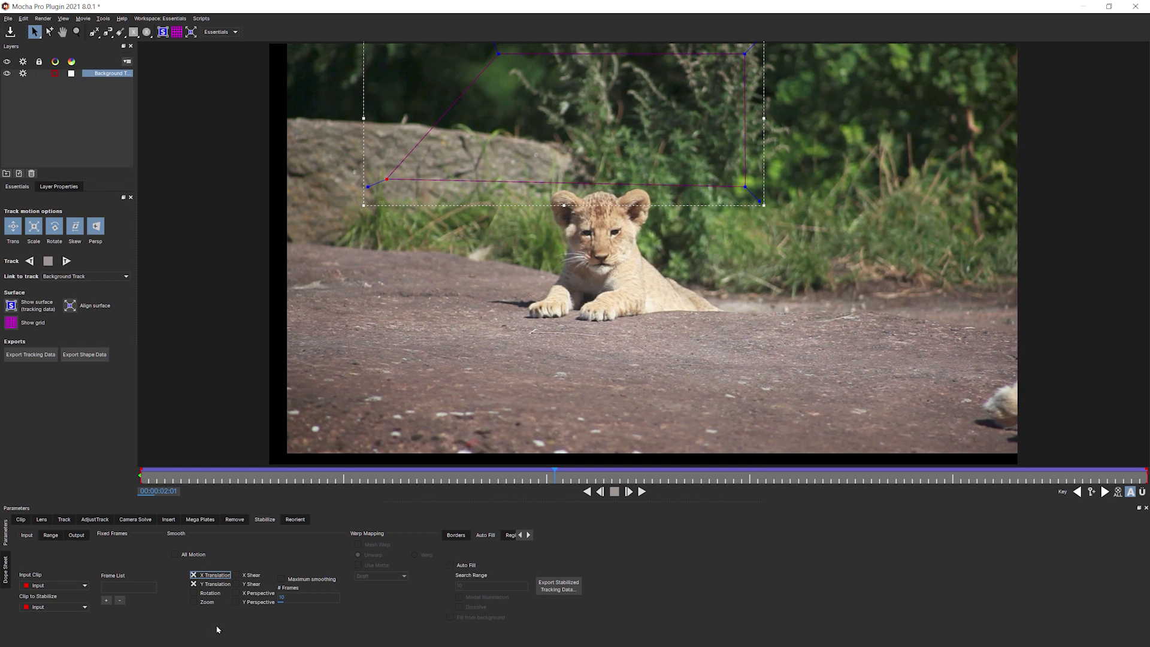
pyautogui.click(194, 593)
pyautogui.press('space')
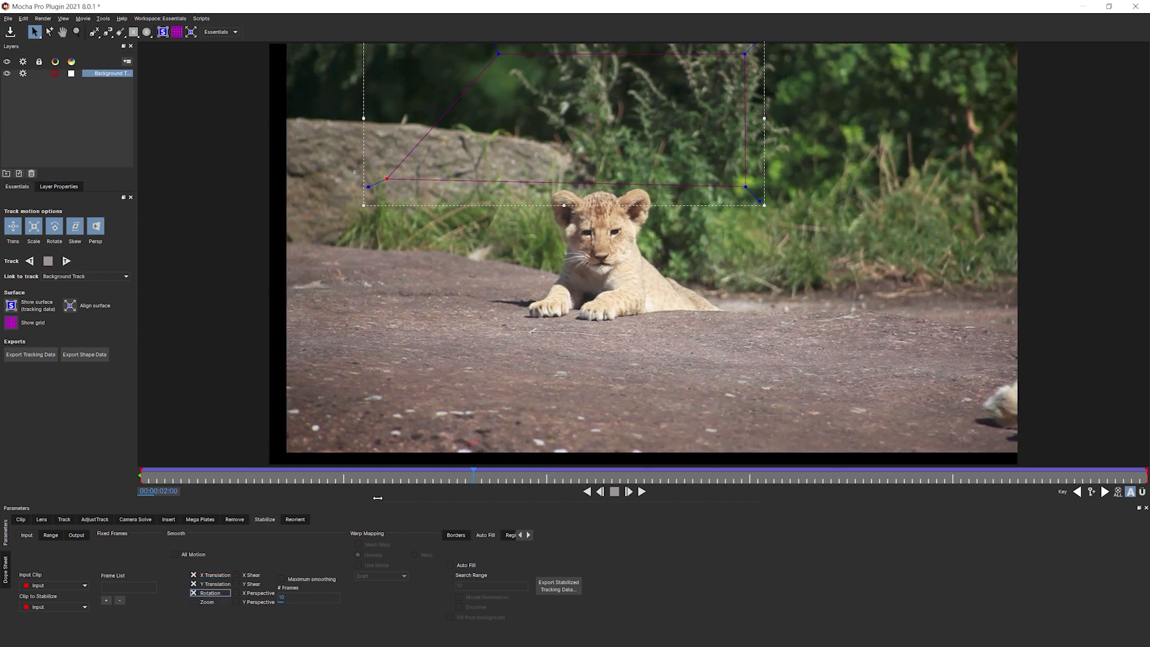
pyautogui.click(735, 471)
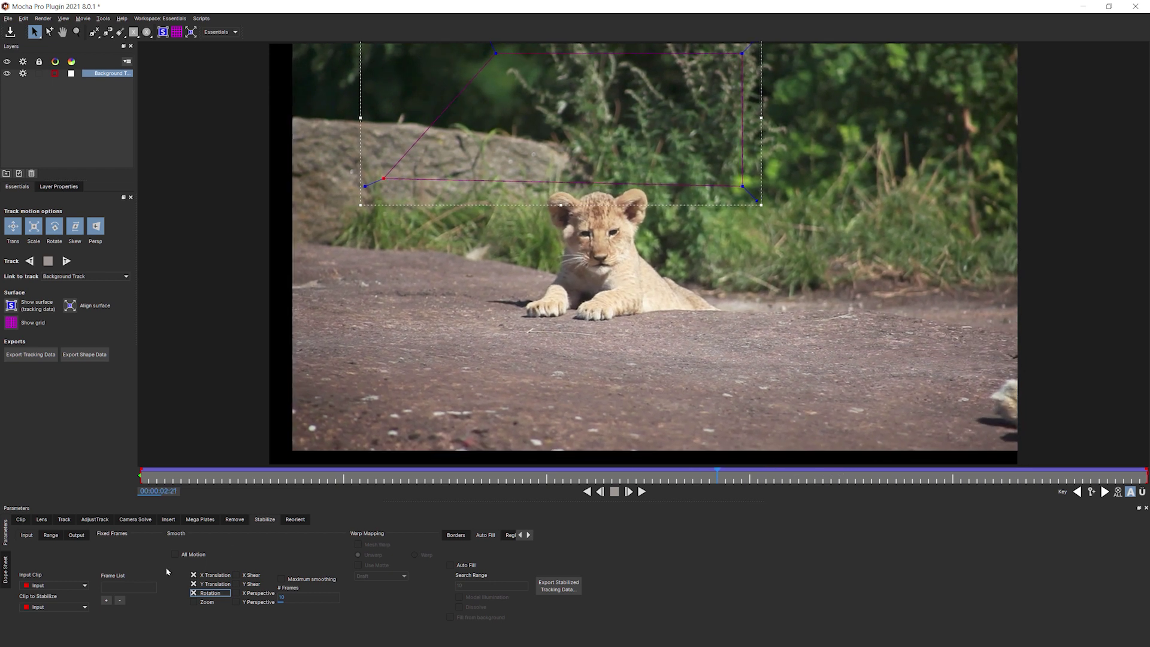
pyautogui.click(194, 602)
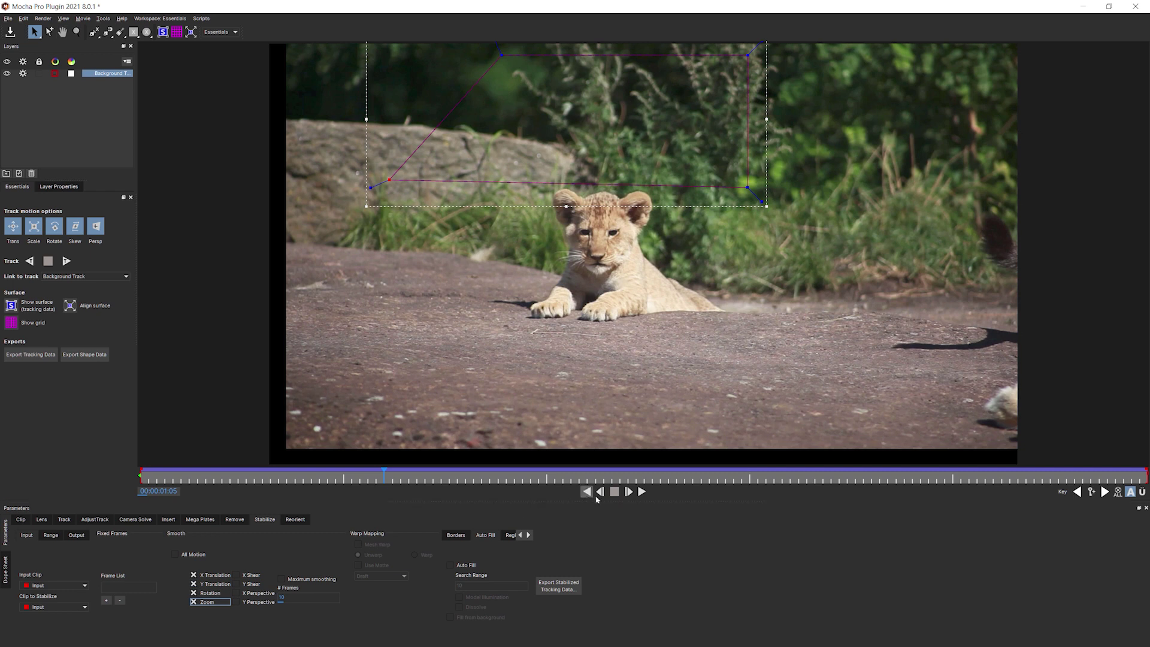
pyautogui.click(642, 492)
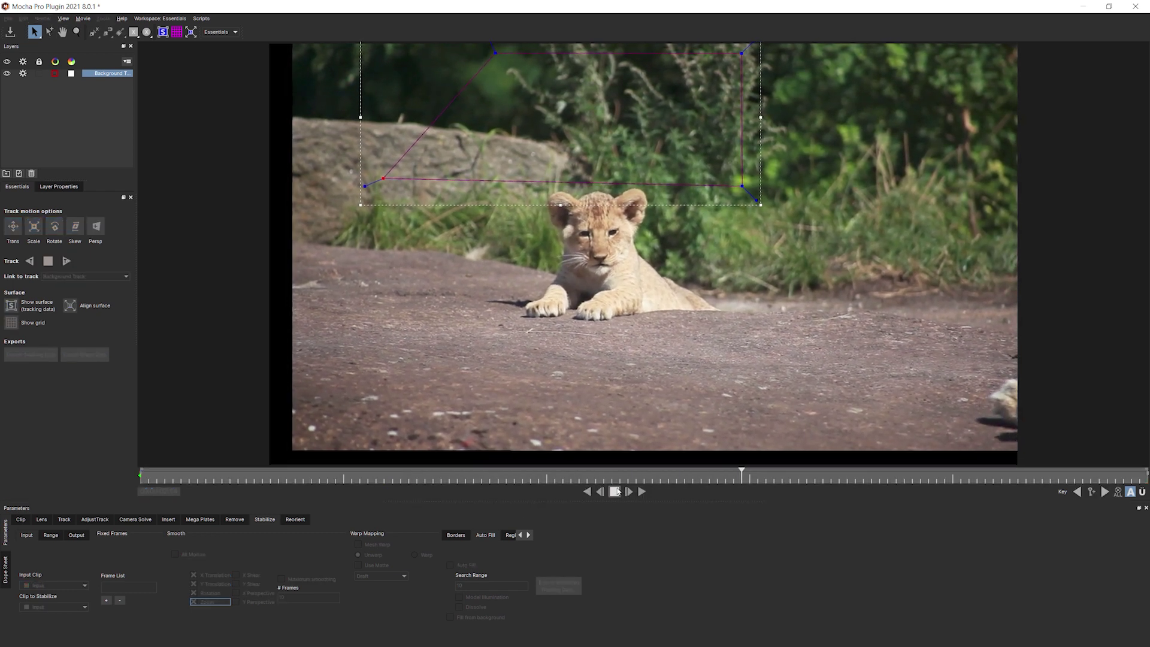
pyautogui.click(615, 492)
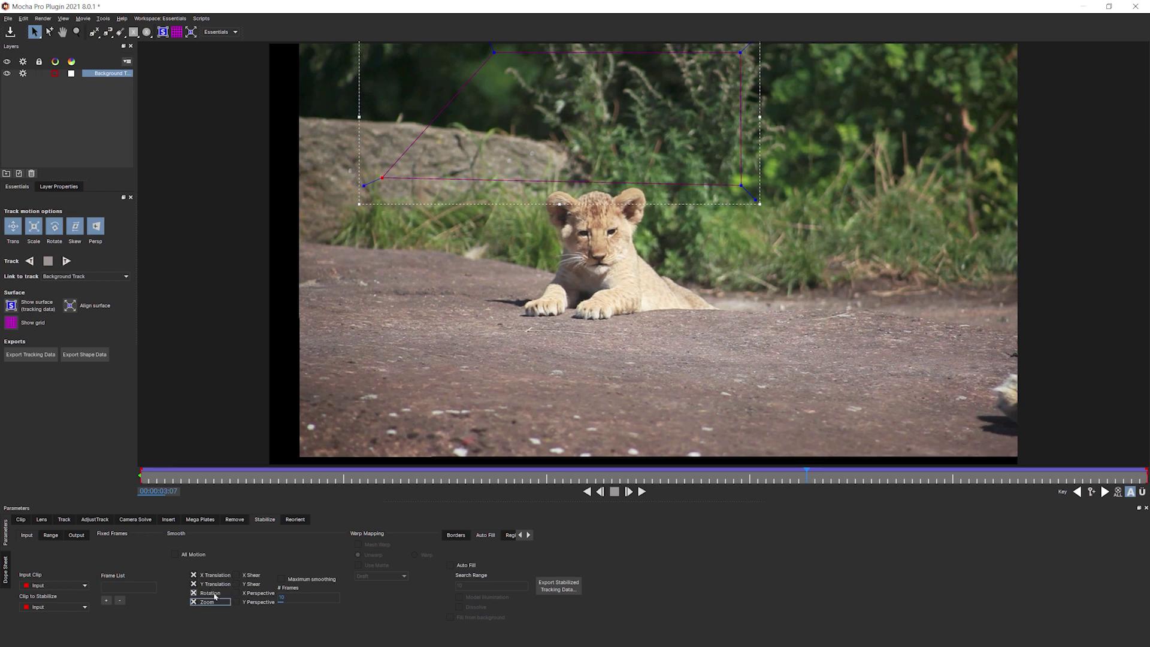
# Uncheck Rotation and scrub around the two-second mark to review the result
pyautogui.click(547, 475)
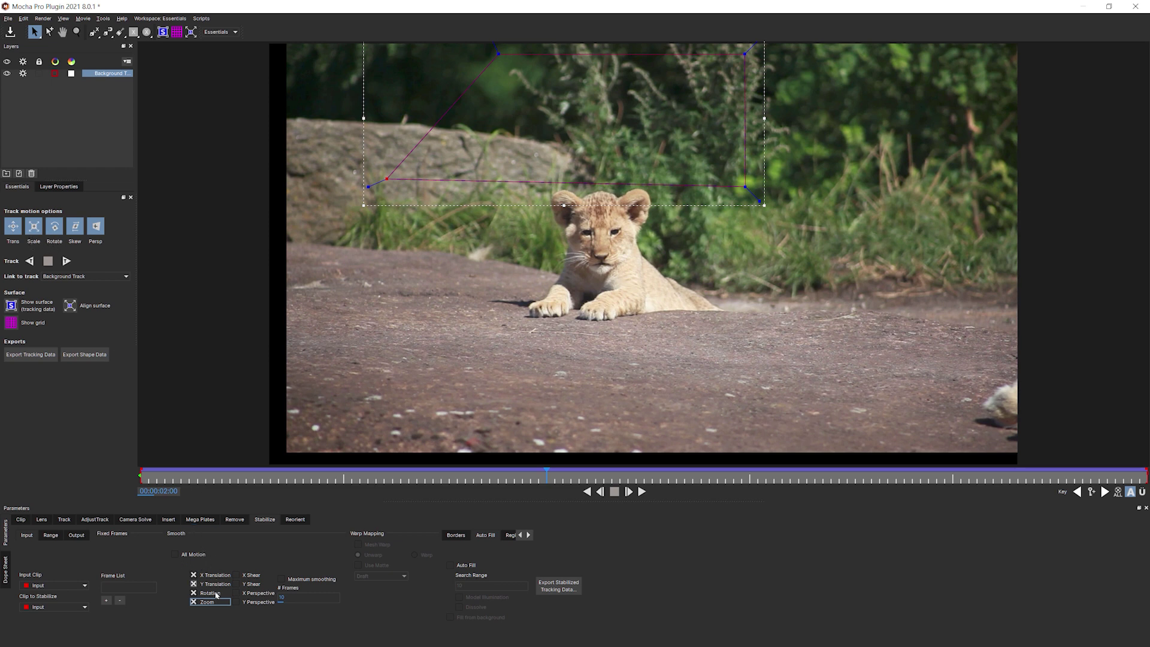
pyautogui.click(194, 594)
pyautogui.moveTo(419, 474); pyautogui.dragTo(661, 470)
pyautogui.moveTo(563, 474)
pyautogui.mouseDown()
pyautogui.moveTo(478, 473)
pyautogui.moveTo(620, 474)
pyautogui.mouseUp()
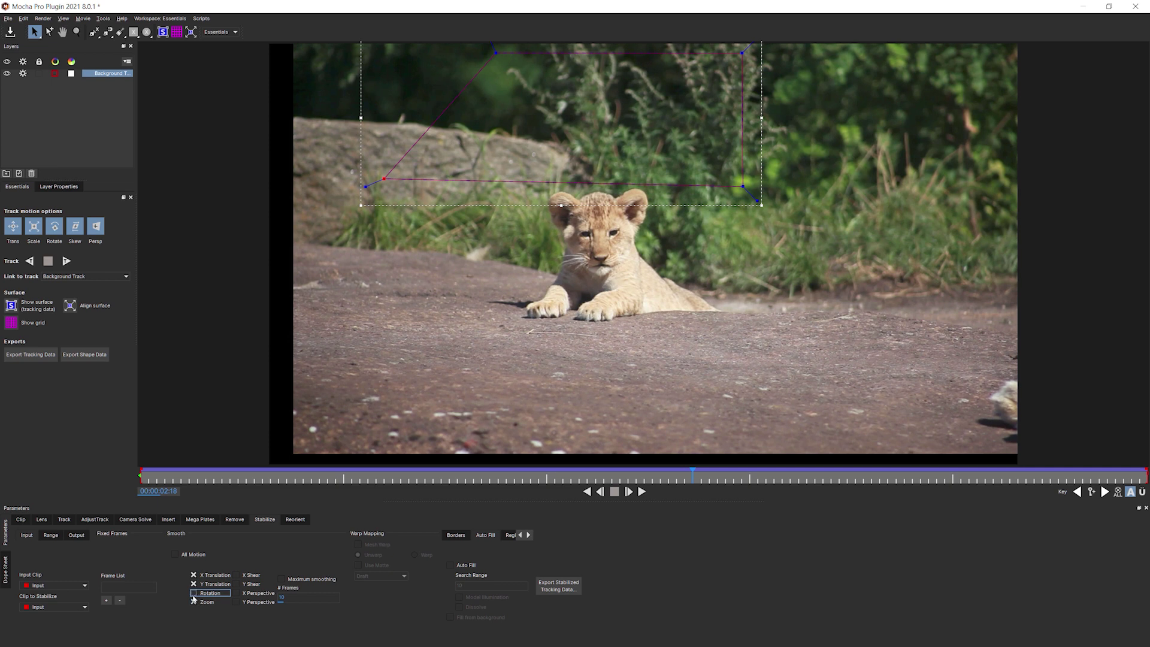
# Try X/Y Shear and X/Y Perspective stabilization, then leave both unchecked
pyautogui.click(237, 576)
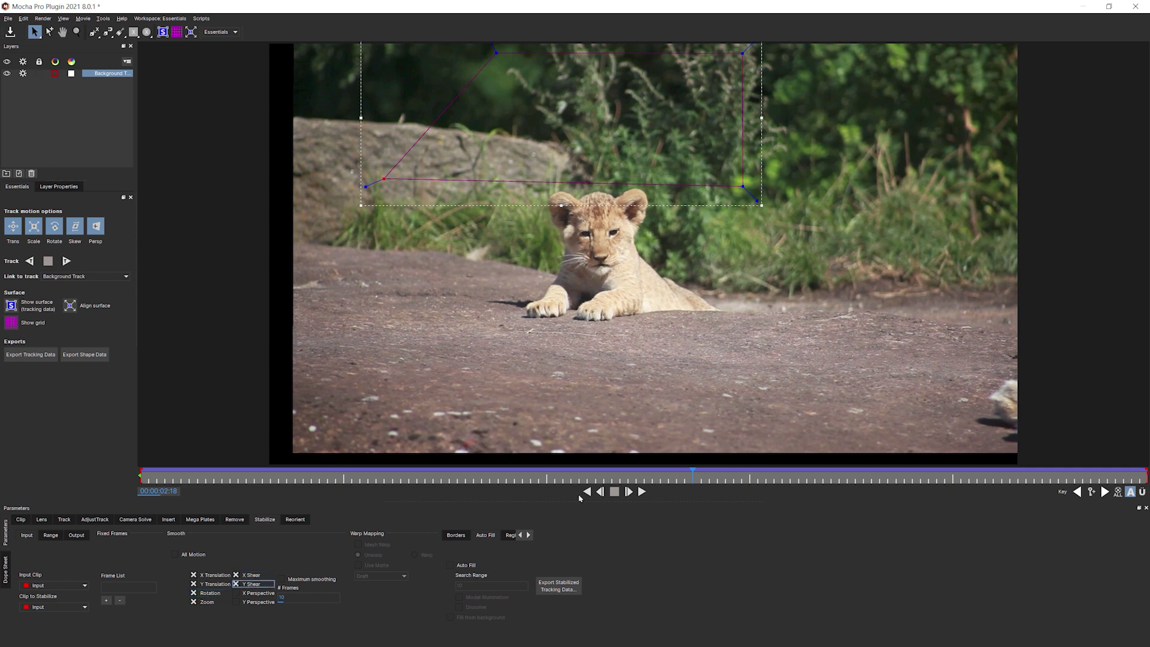
pyautogui.click(235, 593)
pyautogui.click(236, 602)
pyautogui.click(235, 593)
pyautogui.click(237, 586)
pyautogui.click(236, 585)
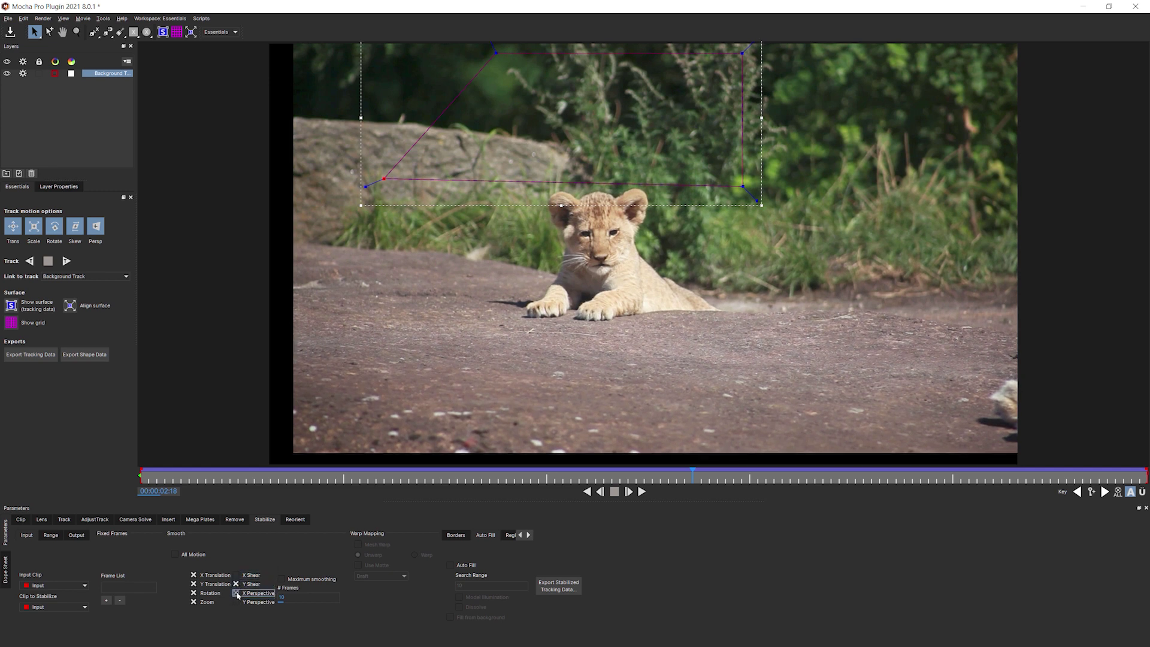
pyautogui.click(236, 601)
pyautogui.click(237, 576)
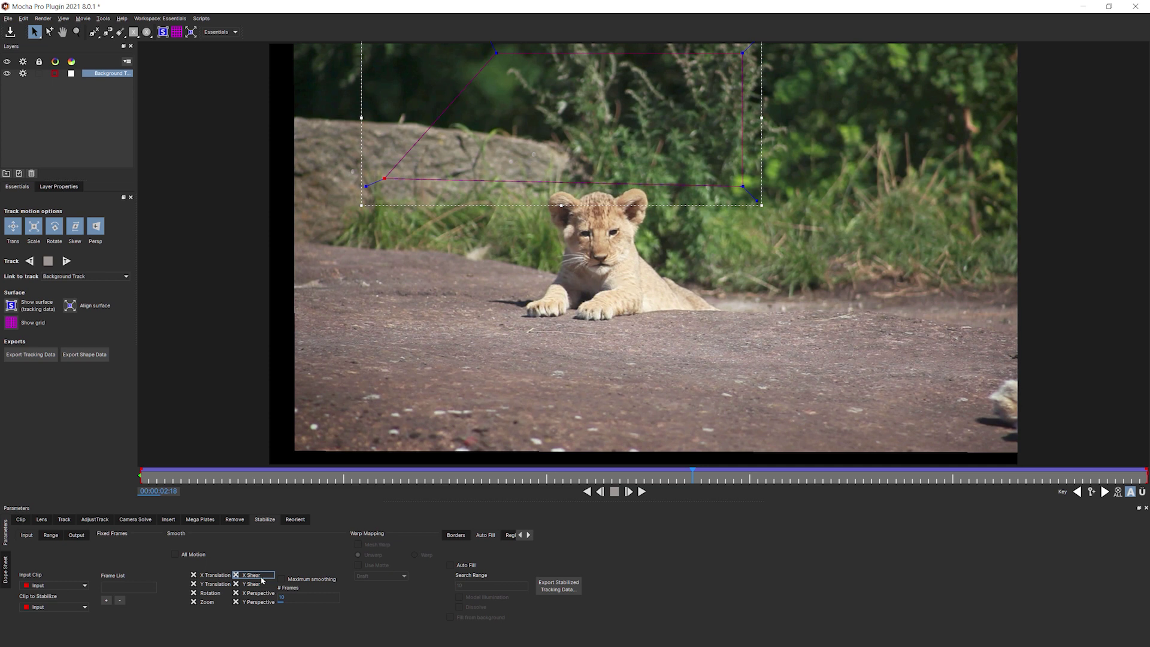
pyautogui.click(261, 584)
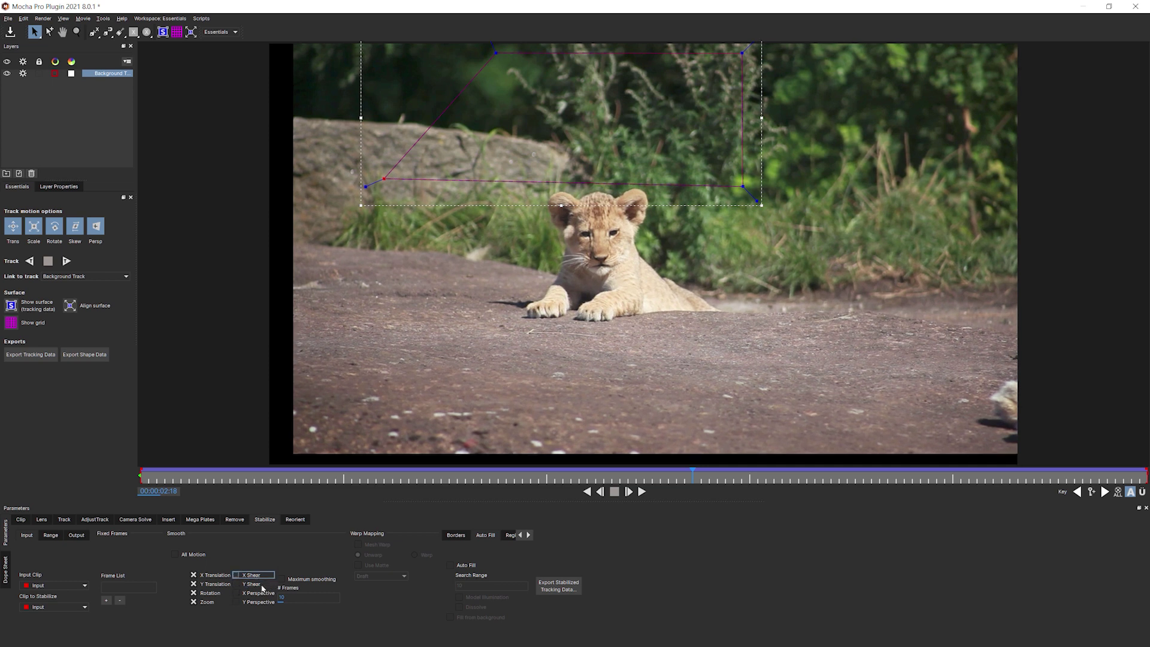
# Play the stabilized clip, select the Background layer and check panel visibility options
pyautogui.click(642, 492)
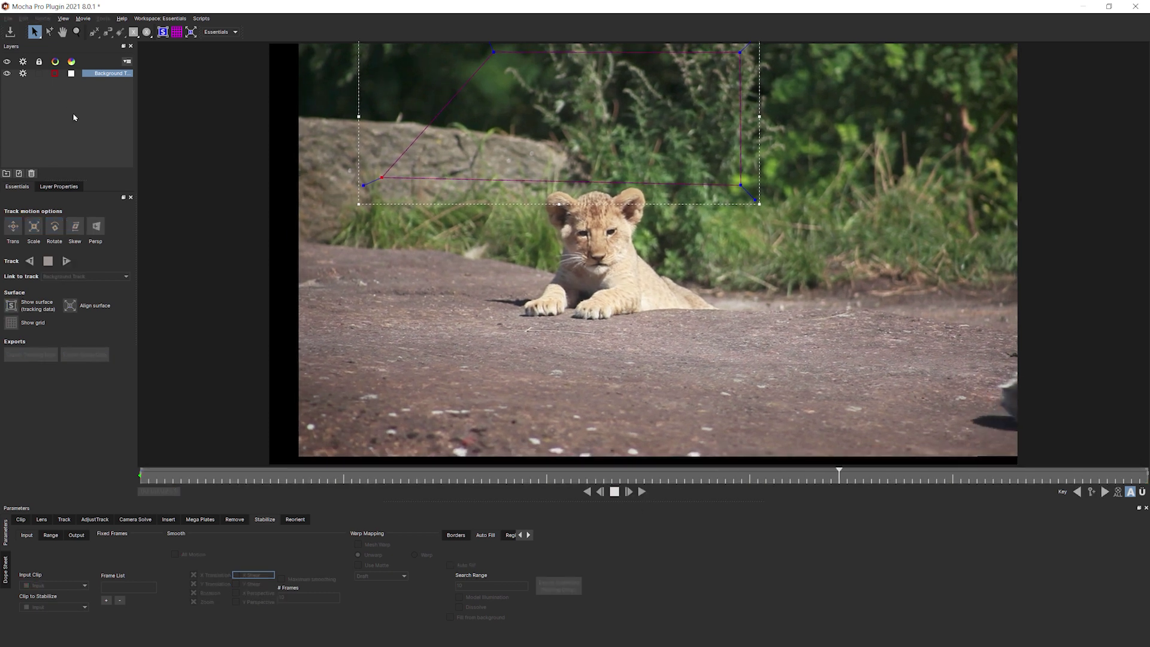
pyautogui.click(108, 73)
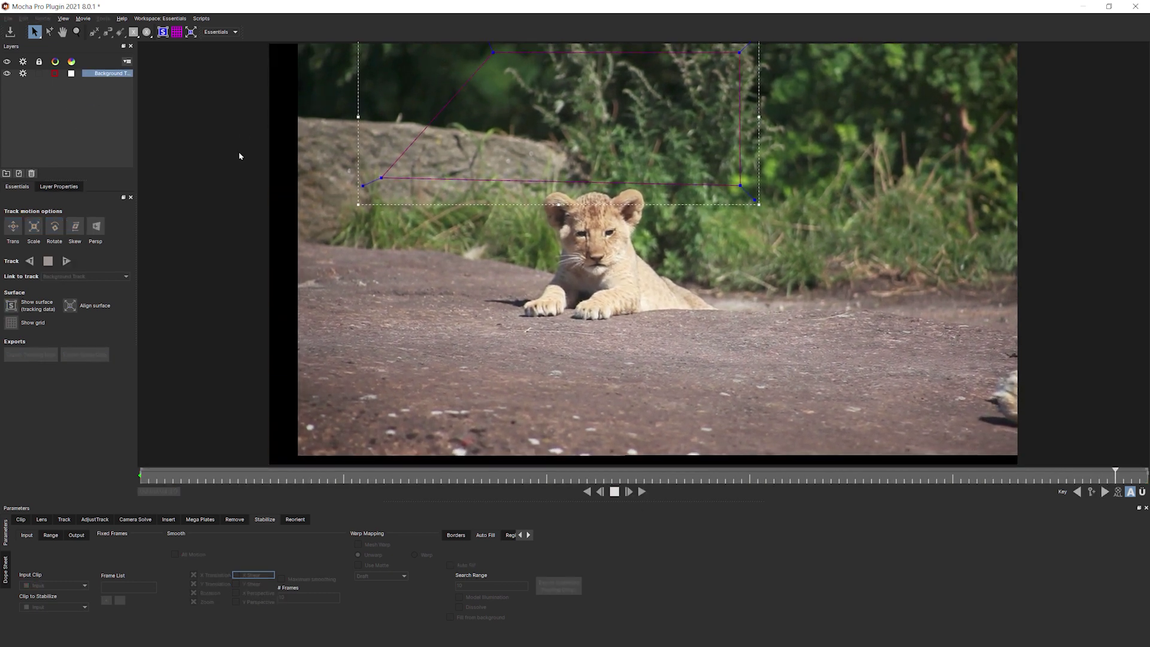
pyautogui.rightClick(259, 34)
pyautogui.press('Escape')
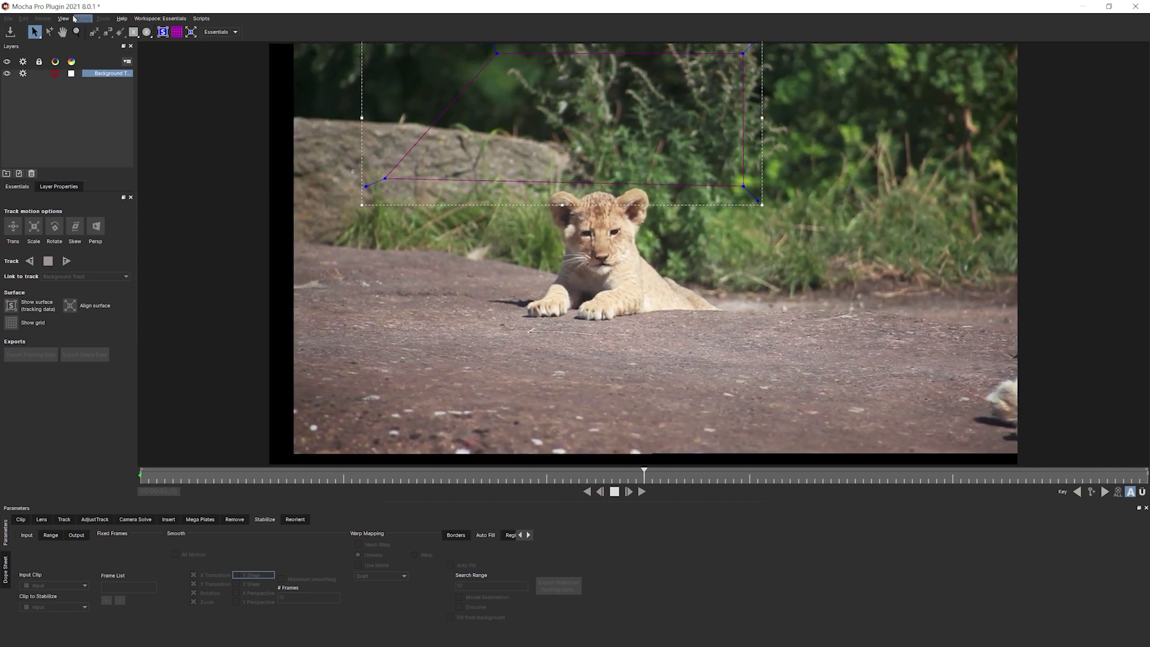
# Show the view controls, fit the footage with splines hidden, and stop playback
pyautogui.click(64, 18)
pyautogui.click(86, 274)
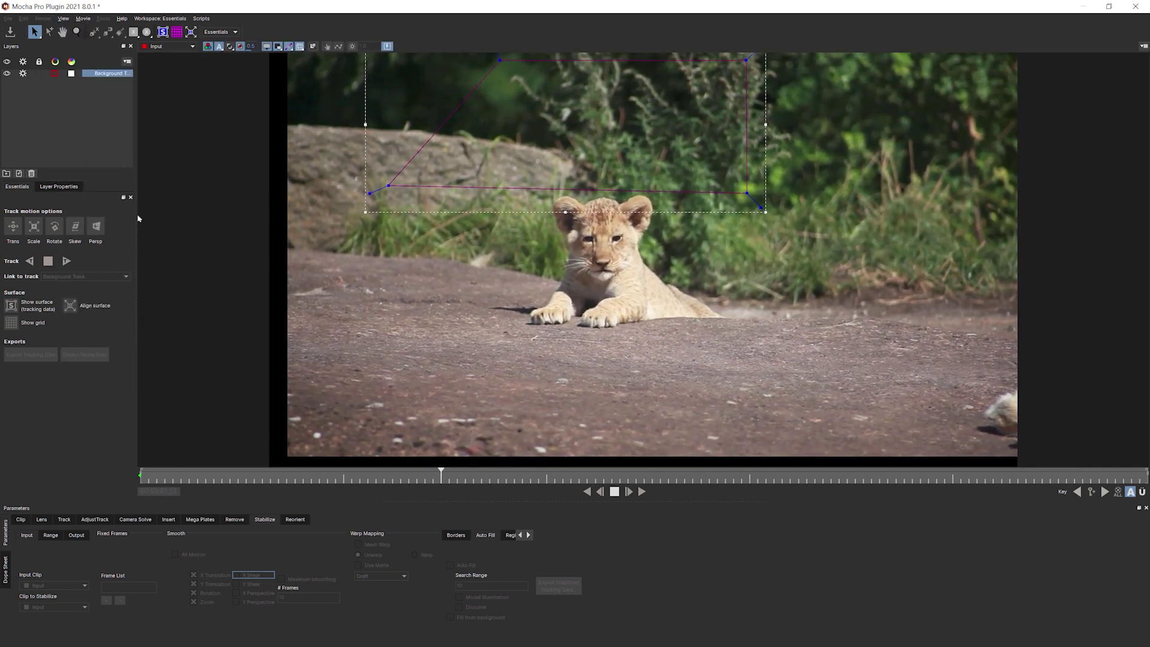
pyautogui.click(269, 47)
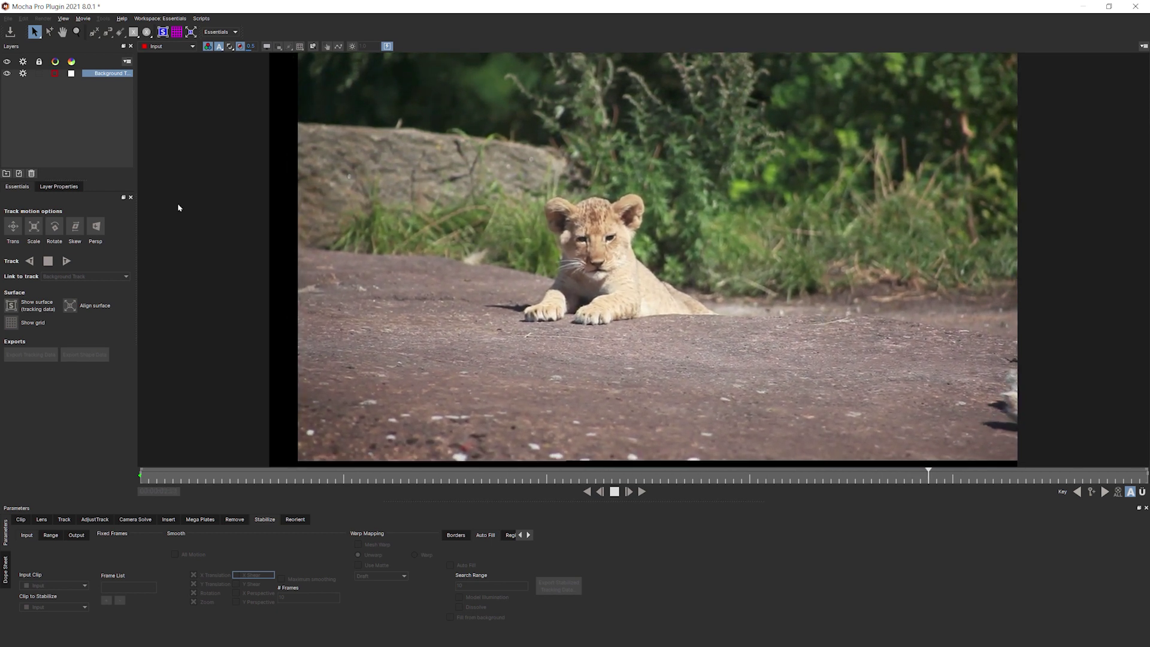
pyautogui.press('space')
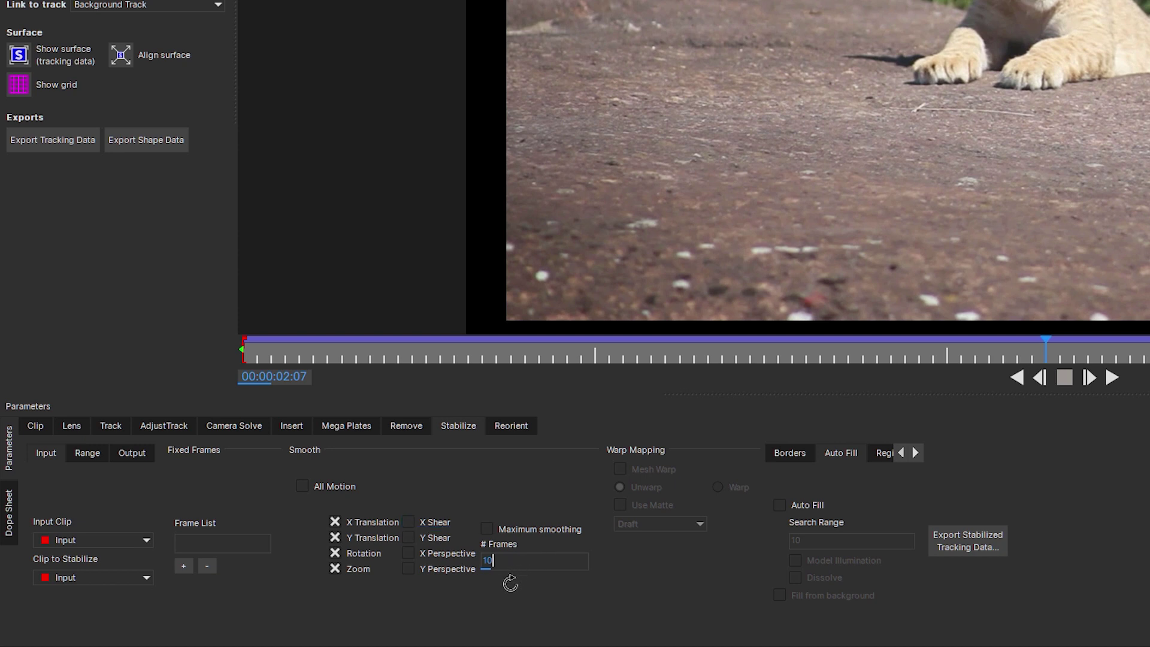
pyautogui.click(535, 560)
pyautogui.write('334550')
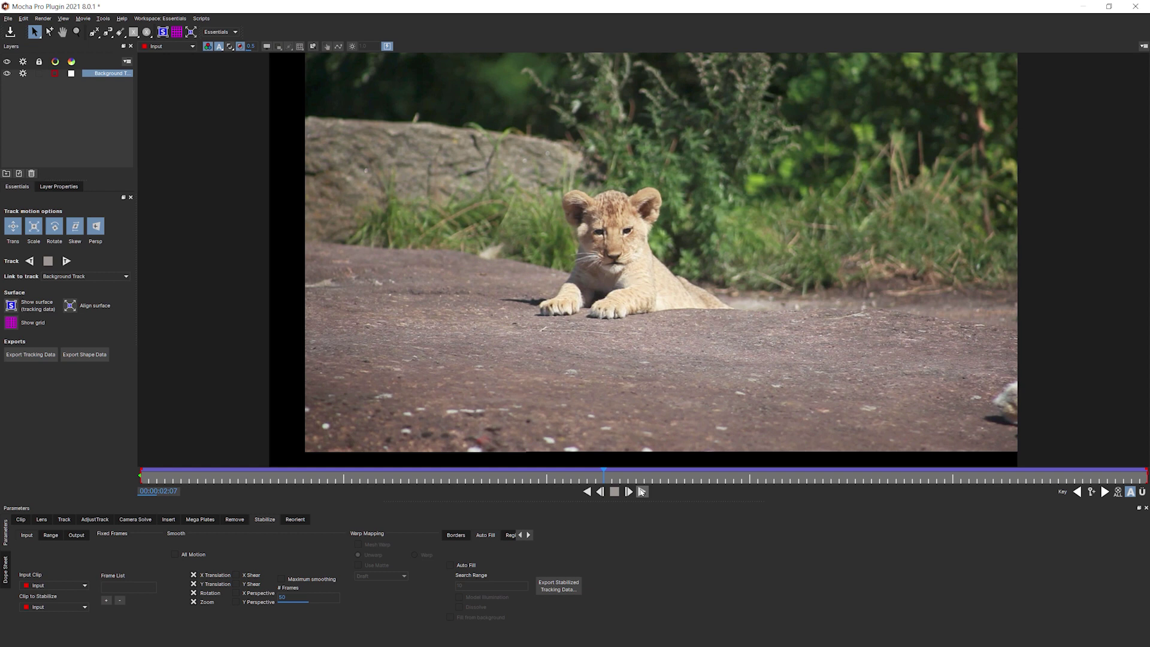
# Play back the stabilized clip to compare smoothing with # Frames set to 9
pyautogui.click(1069, 375)
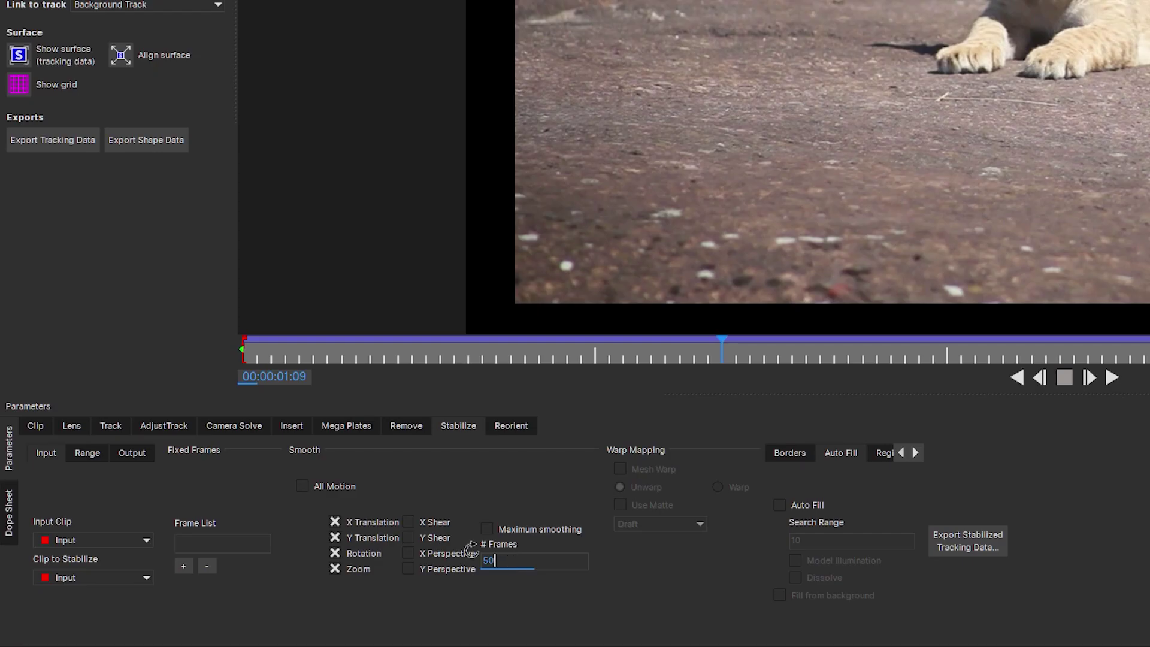
pyautogui.write('9')
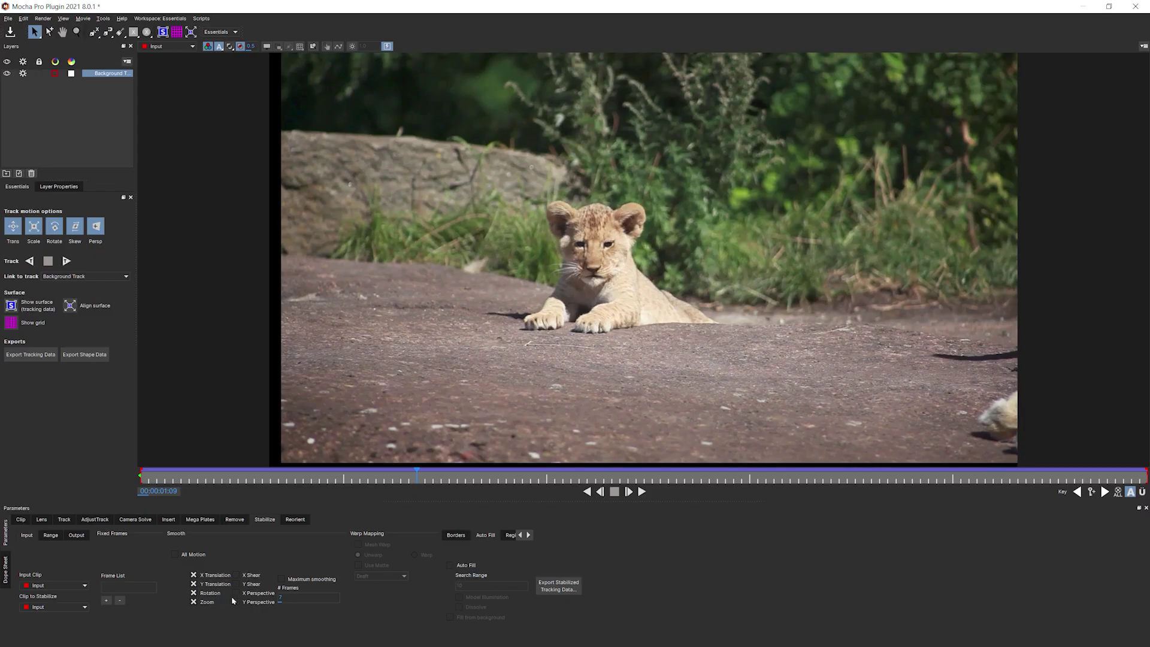
pyautogui.click(630, 491)
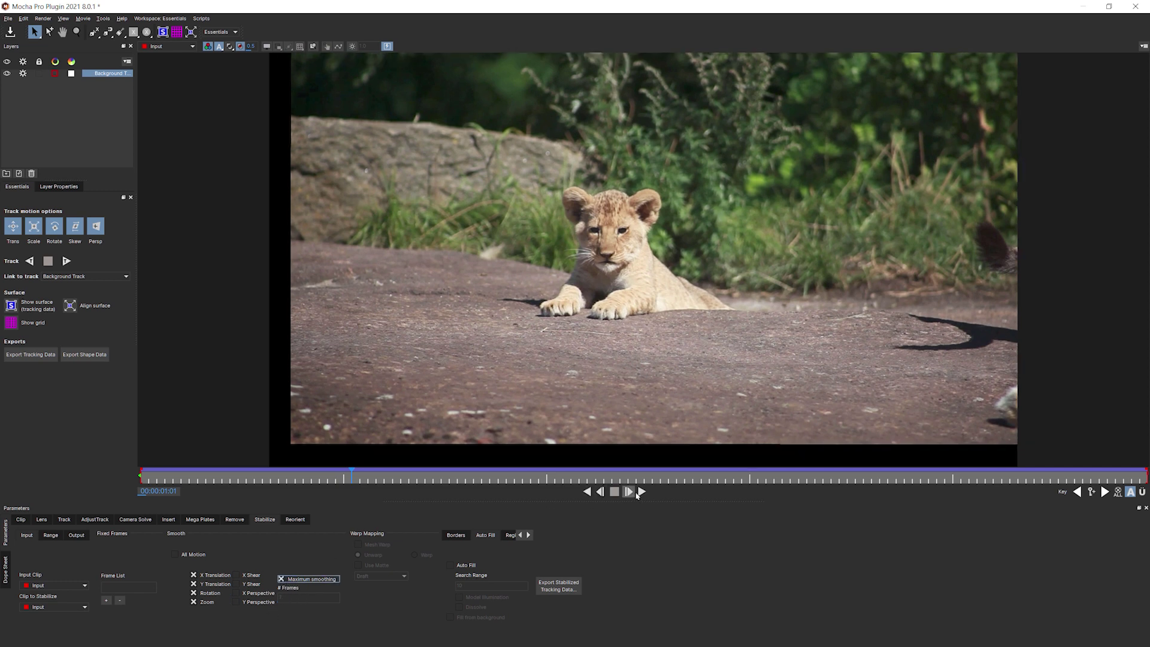
pyautogui.click(629, 492)
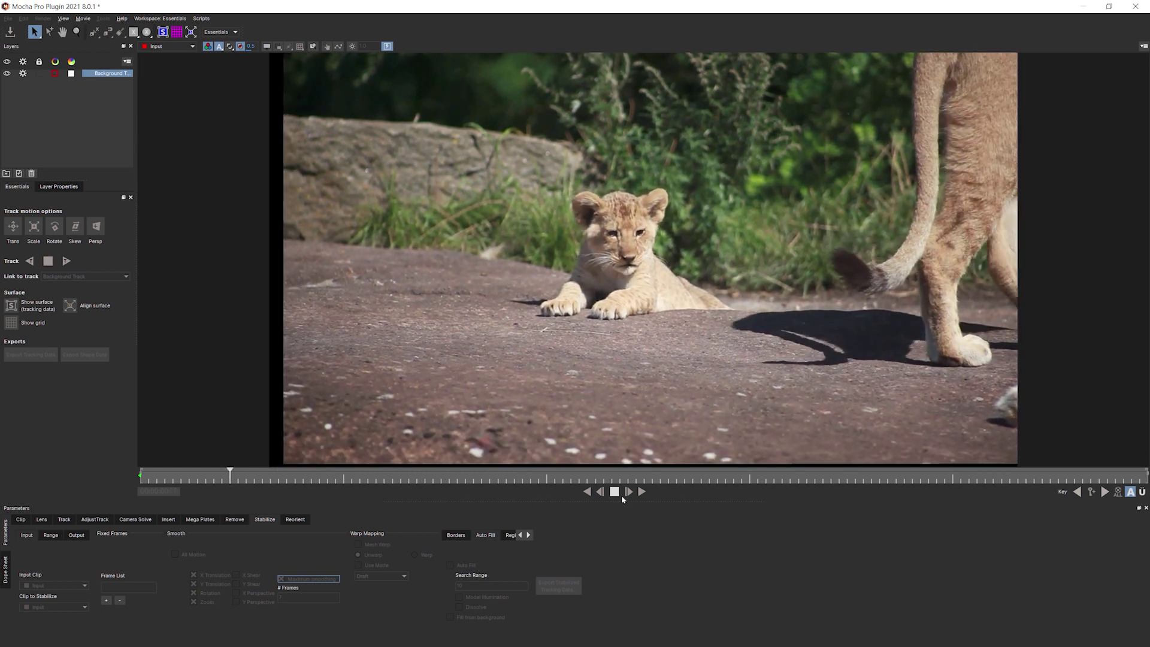
pyautogui.click(628, 491)
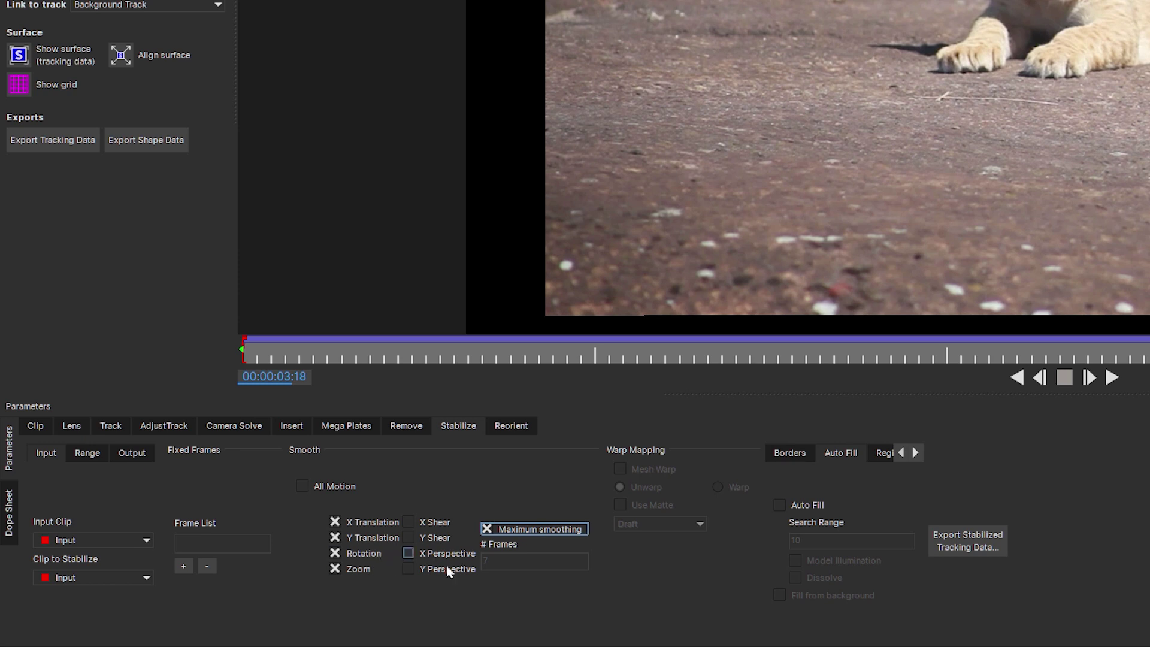
# Enable All Motion stabilization and preview the result
pyautogui.click(303, 488)
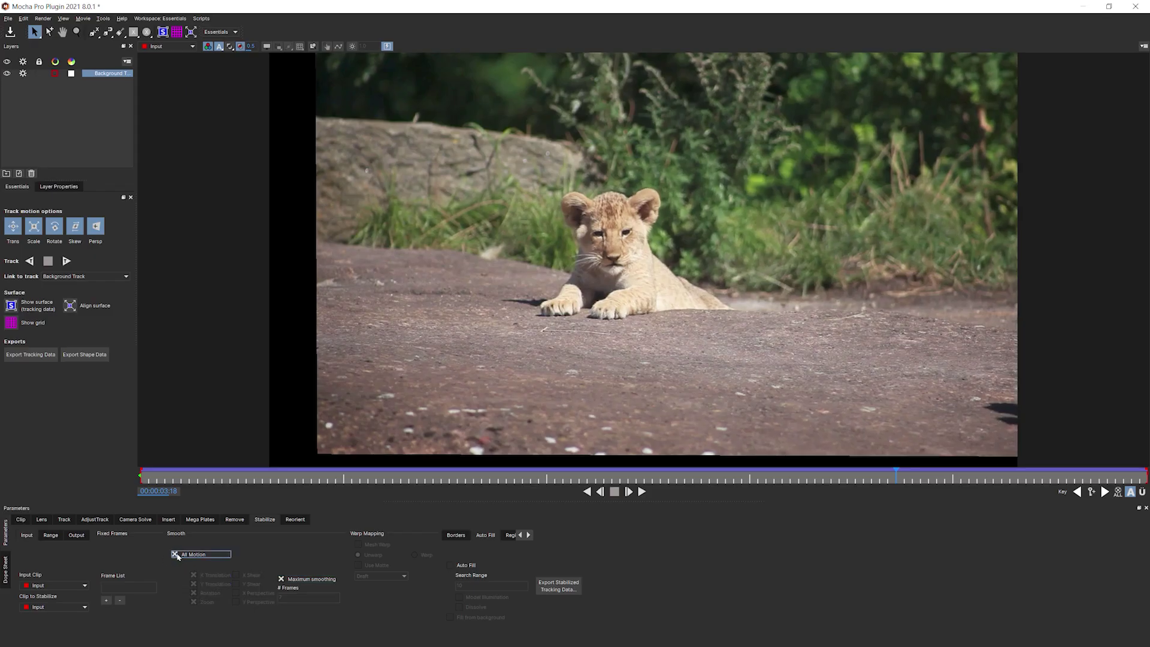
pyautogui.click(640, 490)
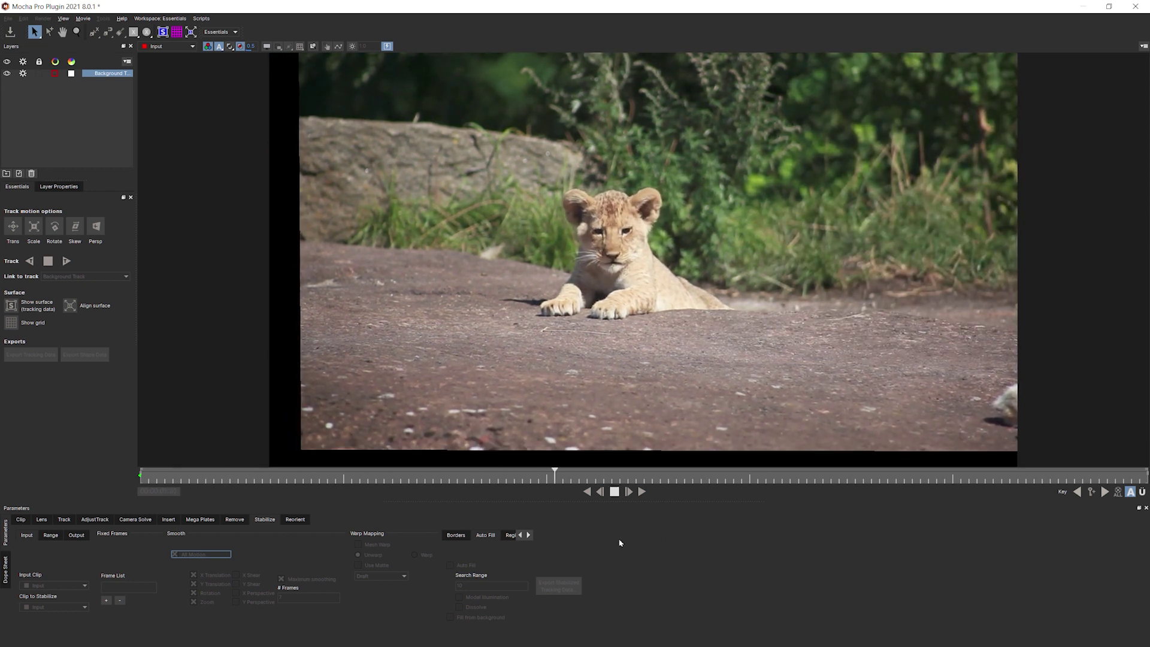
pyautogui.click(615, 491)
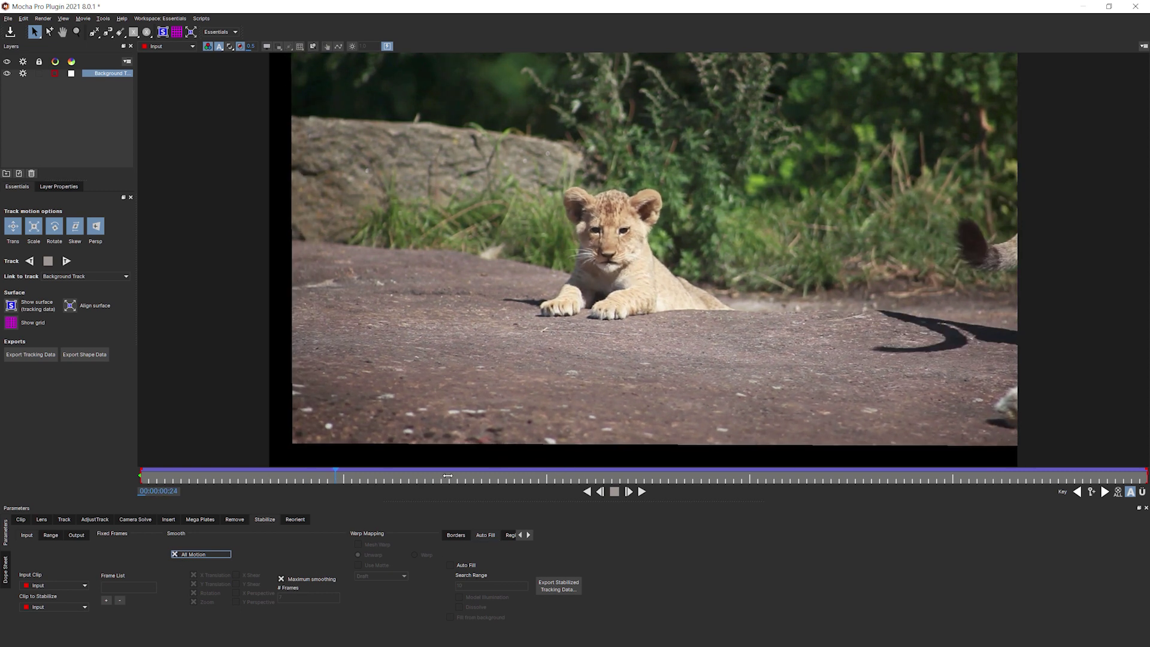
# Scrub to the lion-leg frame and near the start, replaying to inspect stabilization
pyautogui.moveTo(547, 476); pyautogui.dragTo(637, 476)
pyautogui.moveTo(737, 463)
pyautogui.mouseDown()
pyautogui.moveTo(838, 458)
pyautogui.moveTo(314, 482)
pyautogui.moveTo(473, 487)
pyautogui.moveTo(590, 474)
pyautogui.moveTo(261, 477)
pyautogui.mouseUp()
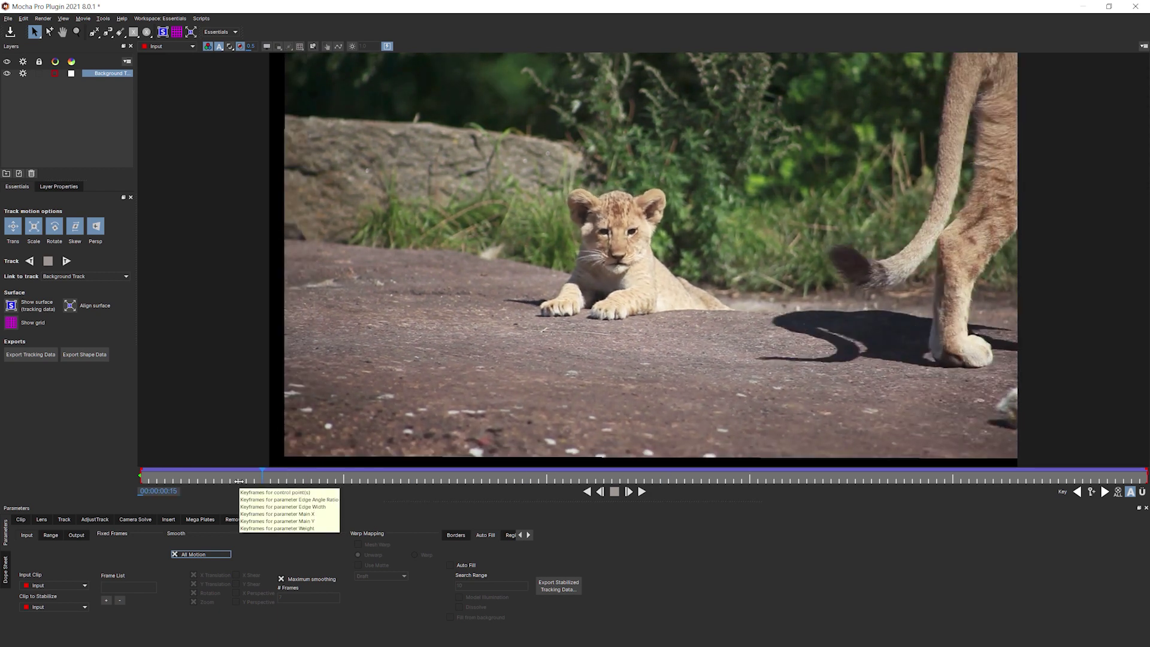
pyautogui.click(640, 492)
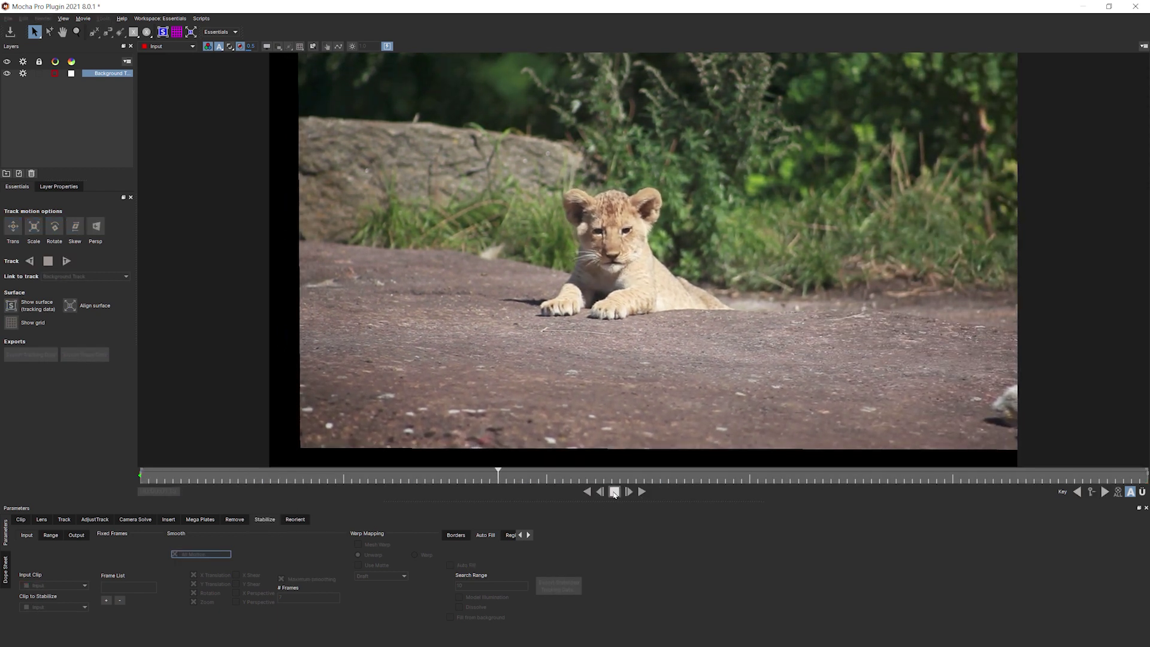
pyautogui.press('space')
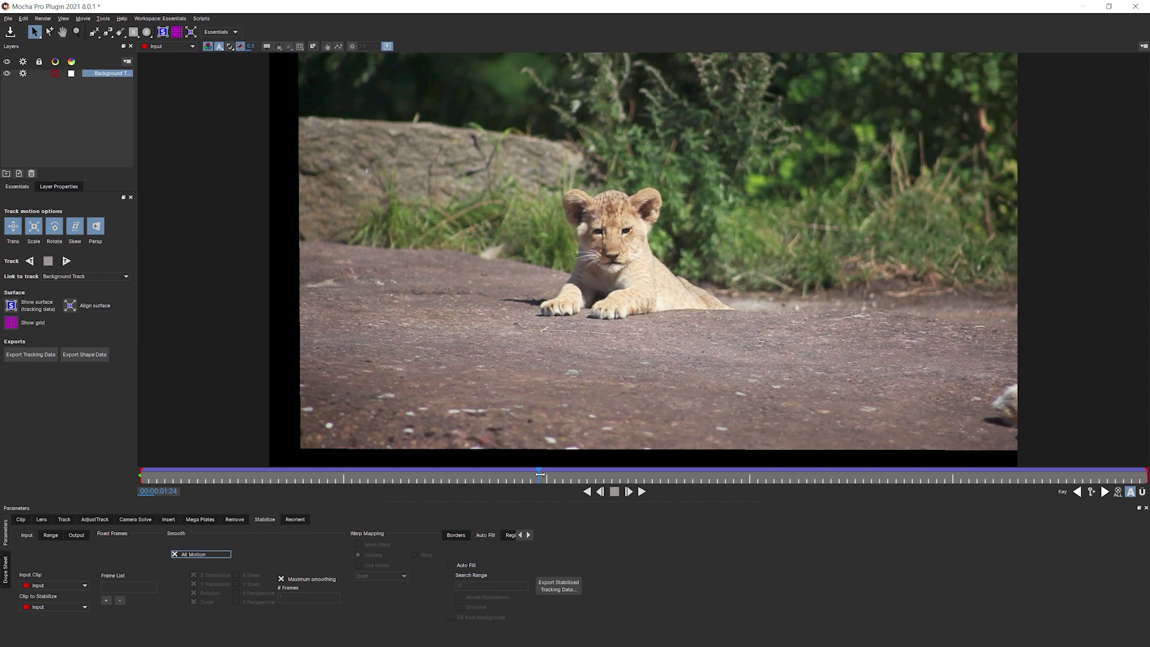
pyautogui.moveTo(540, 475); pyautogui.dragTo(189, 476)
pyautogui.press('space')
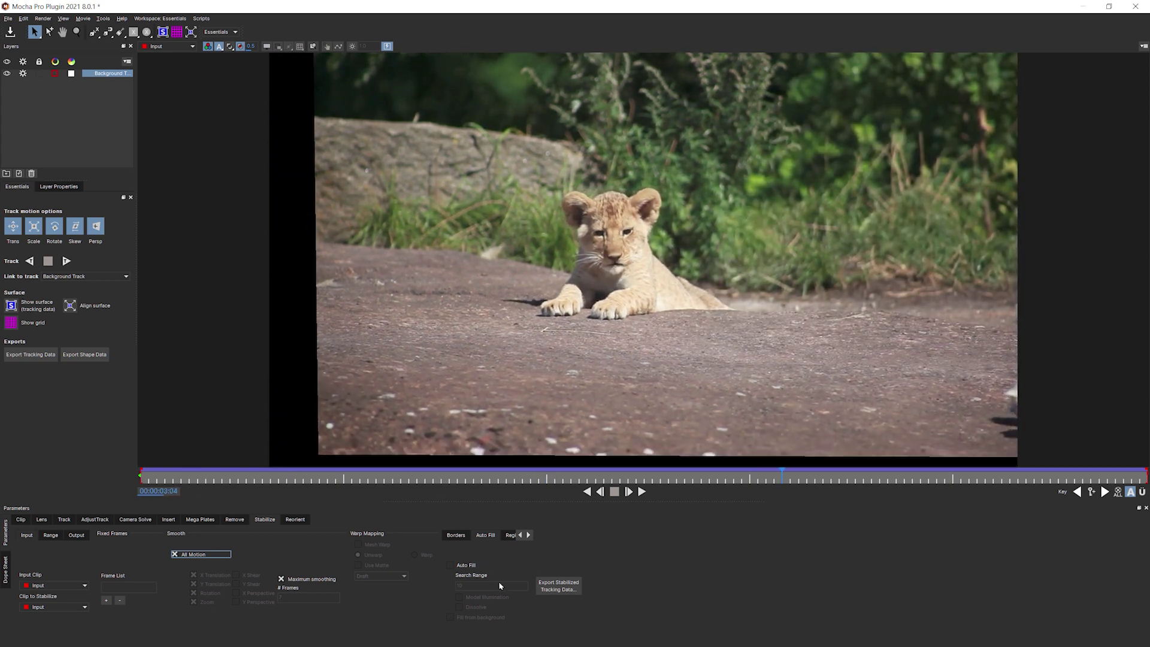
# Cancel the stabilized tracking data export and exit Mocha with File > Close
pyautogui.click(574, 591)
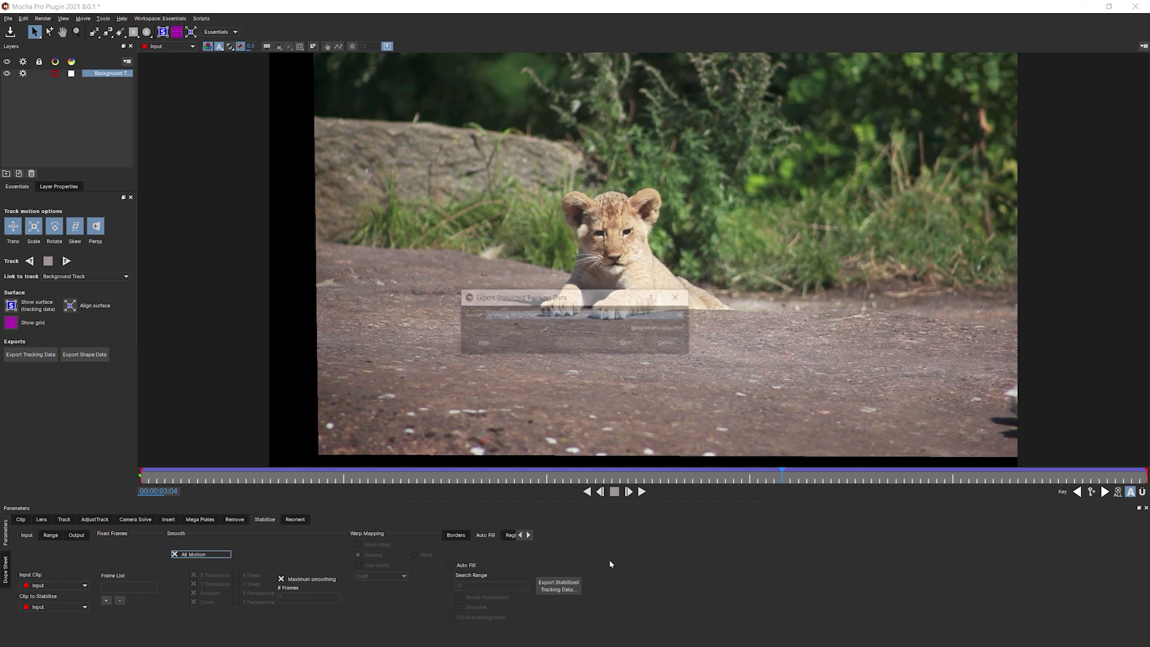
pyautogui.click(567, 319)
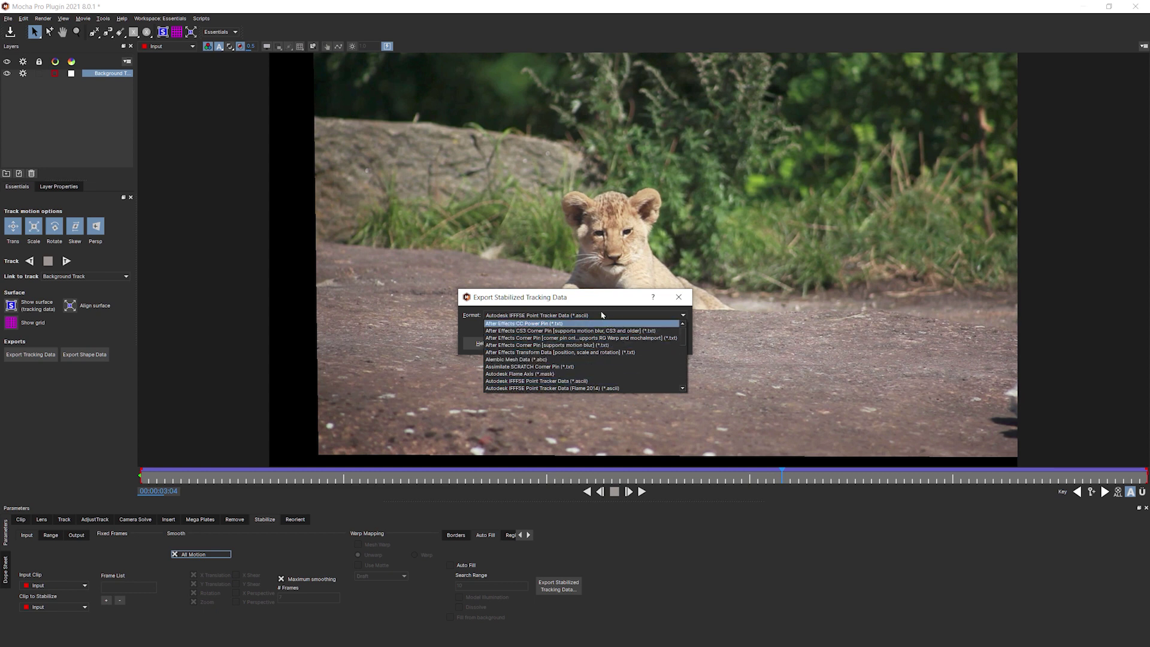
pyautogui.click(602, 315)
pyautogui.click(665, 345)
pyautogui.click(7, 20)
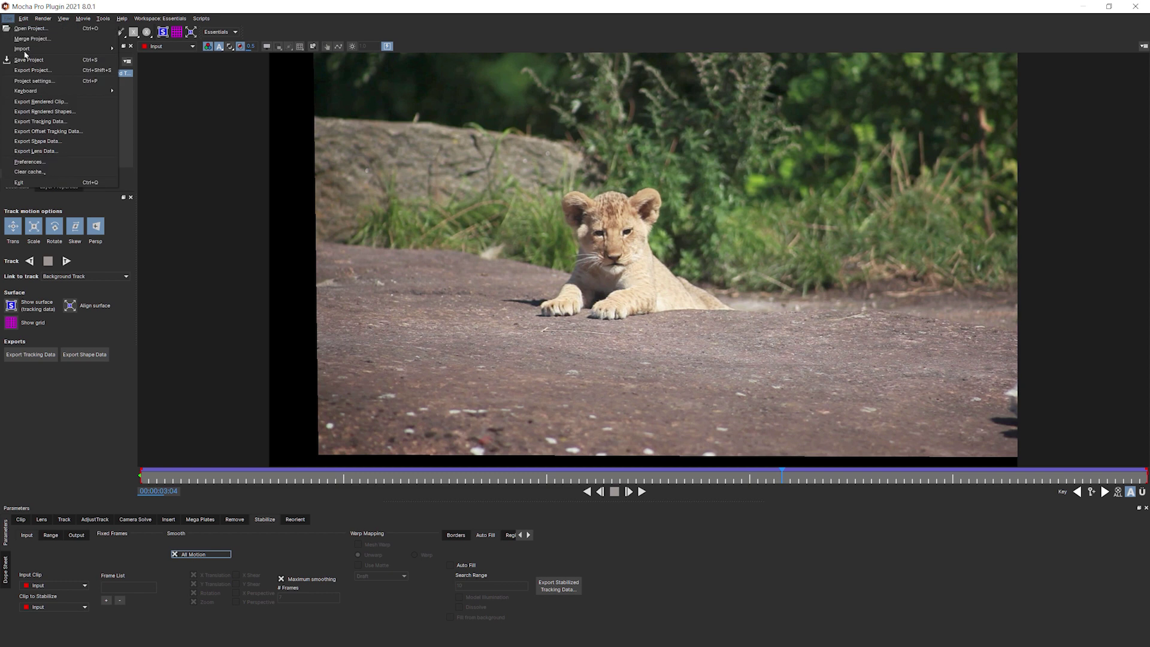
pyautogui.click(73, 184)
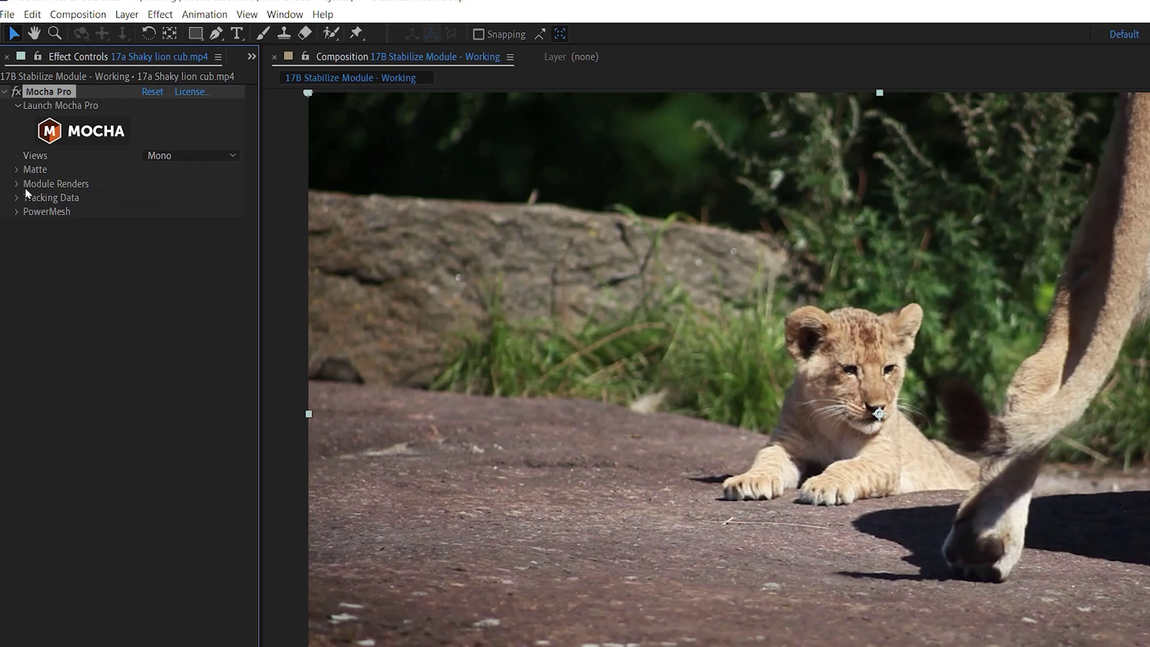
# Set the Mocha Pro effect's Module Renders to Stabilize with Render enabled
pyautogui.click(16, 184)
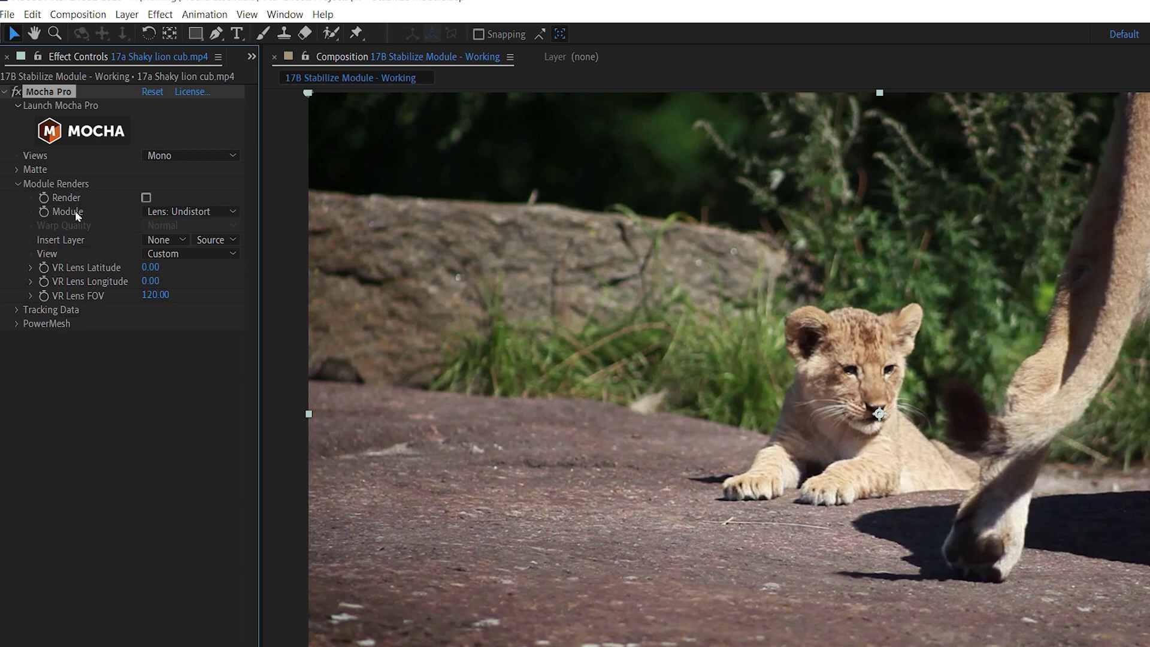
pyautogui.click(232, 215)
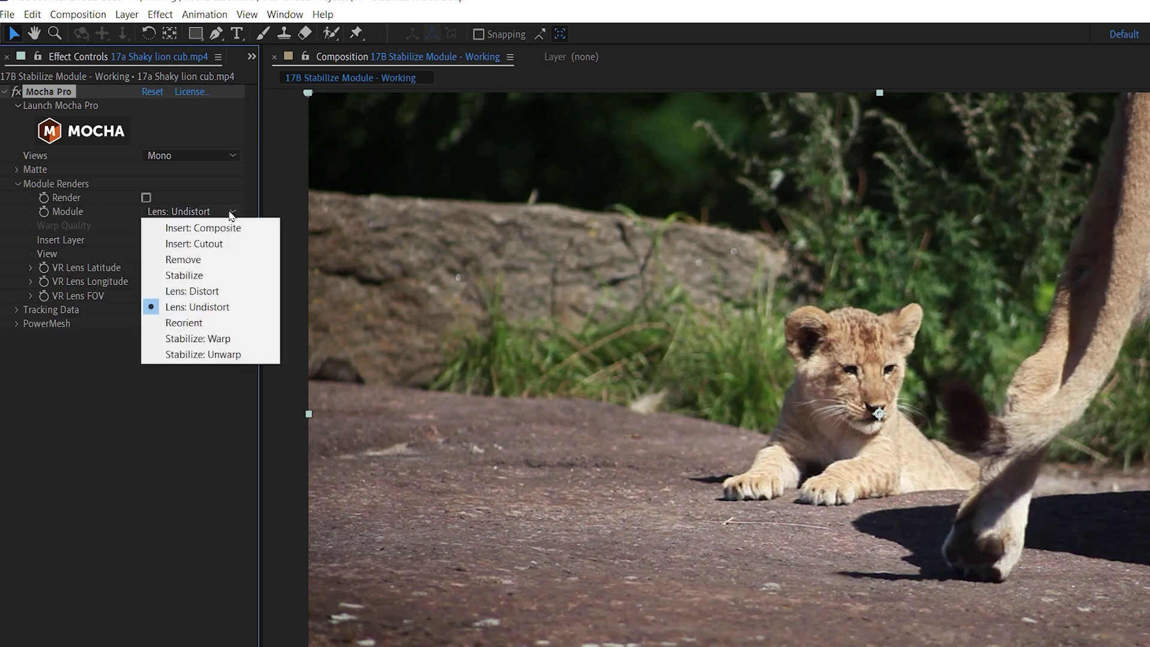
pyautogui.click(231, 278)
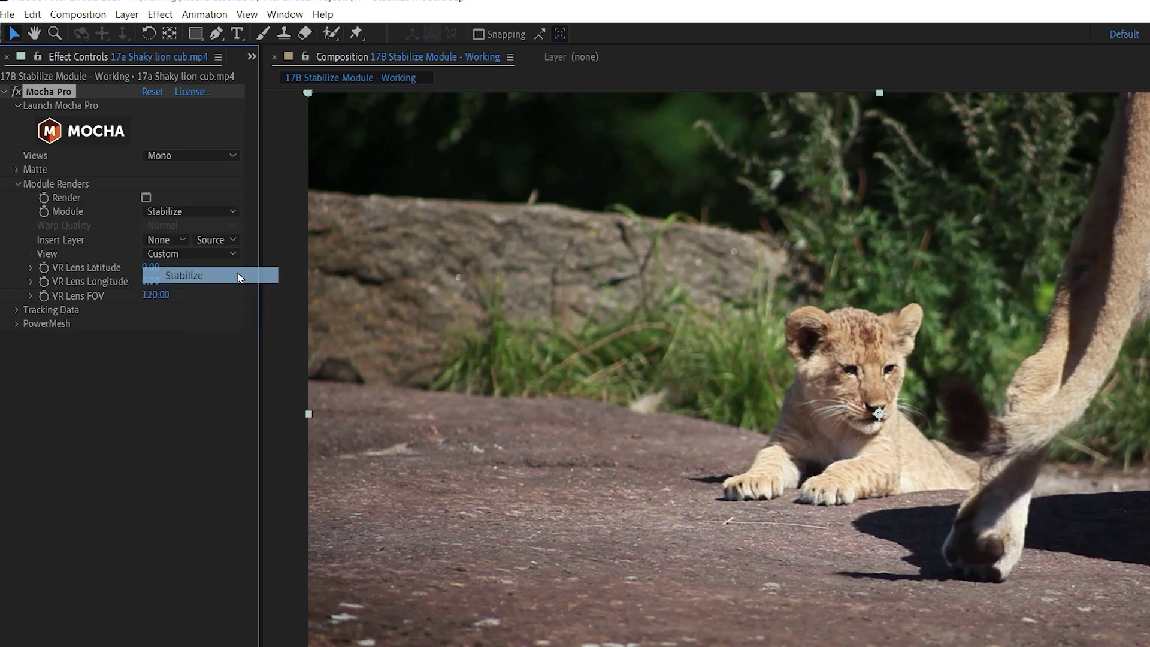
pyautogui.click(147, 199)
# Preview the stabilized lion cub clip, then stop at frame 0:00:03:16
pyautogui.press('o')
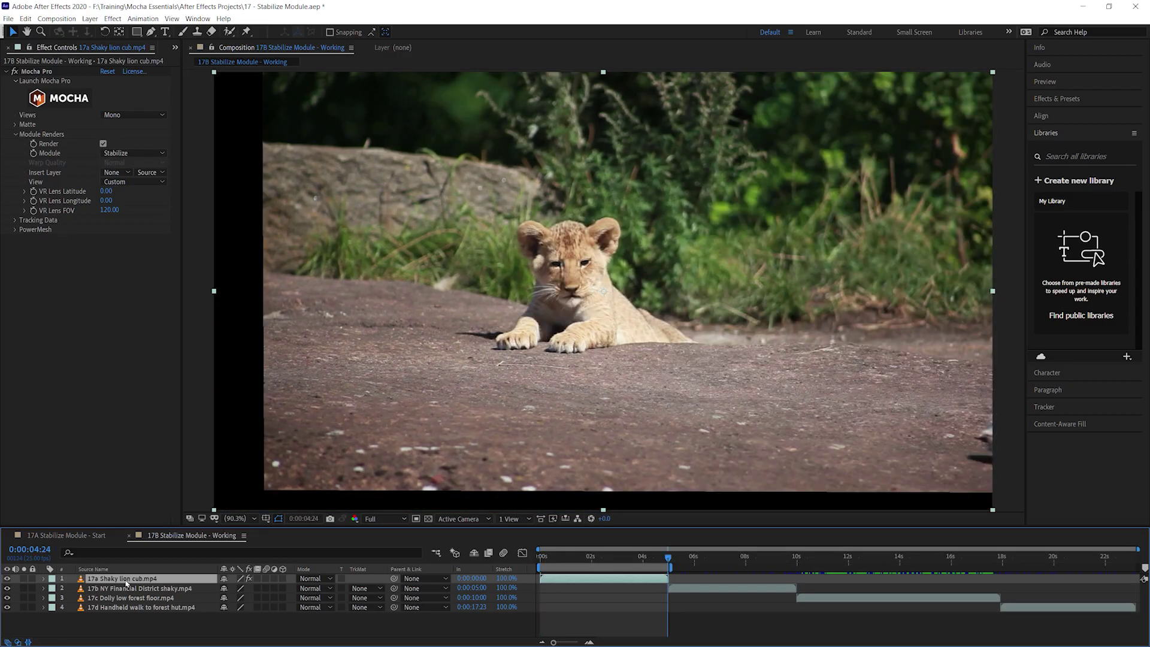
pyautogui.press('space')
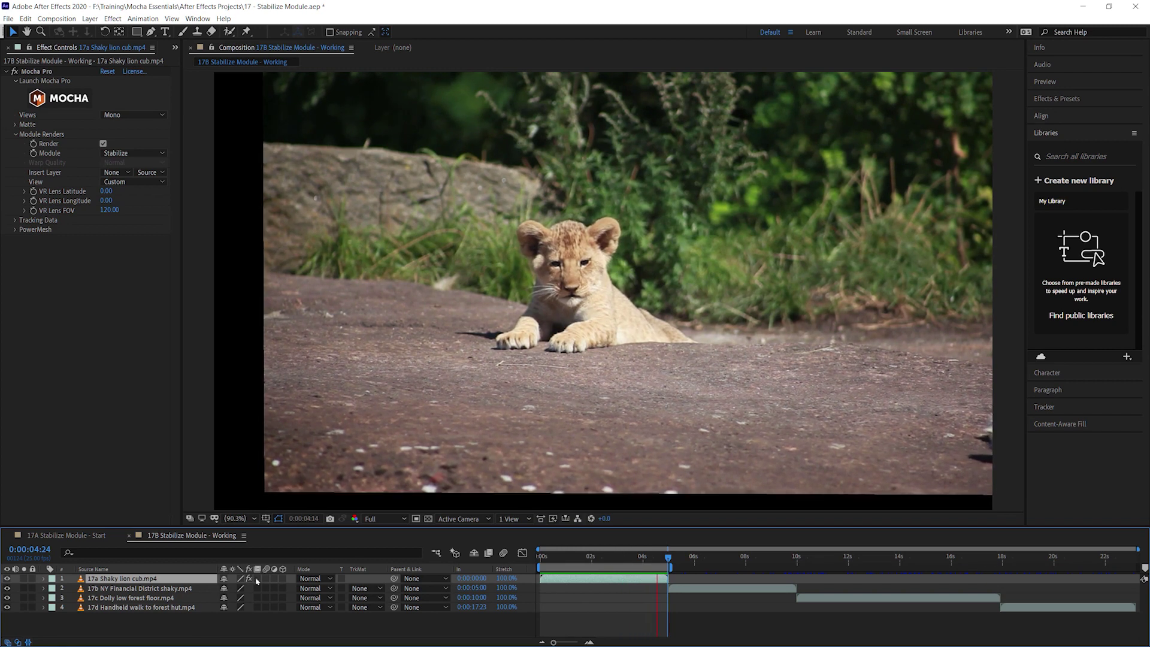
pyautogui.click(540, 557)
pyautogui.moveTo(621, 561); pyautogui.dragTo(634, 558)
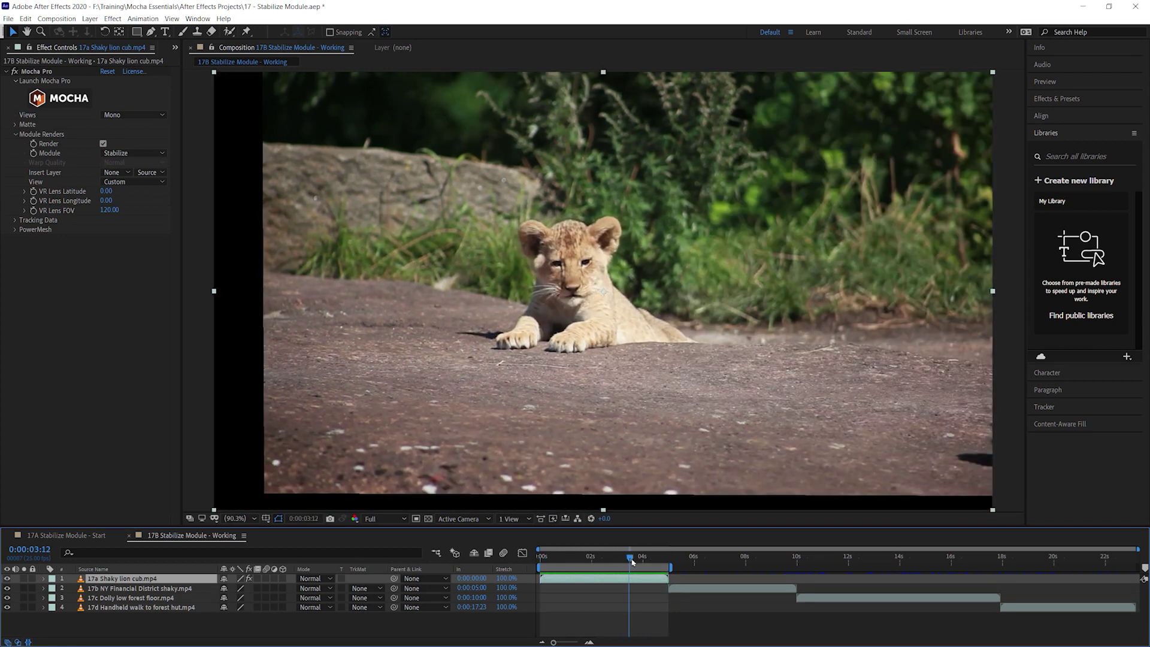
# Reveal the layer's Scale and raise it from 100% to 116%
pyautogui.press('s')
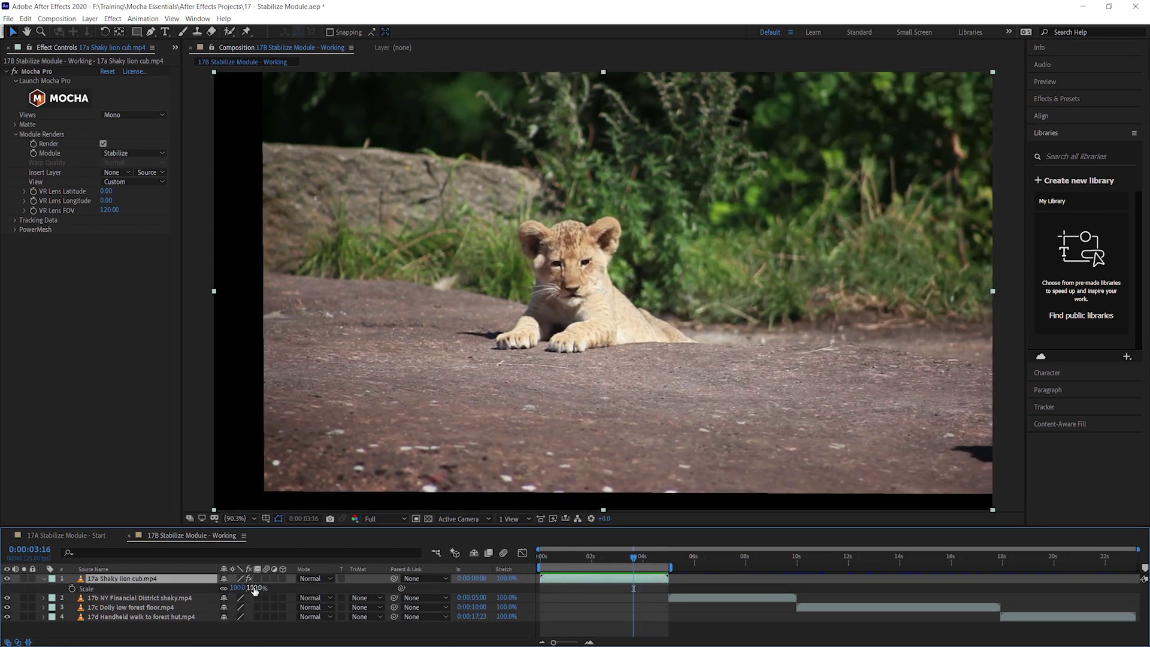
pyautogui.moveTo(255, 589)
pyautogui.mouseDown()
pyautogui.moveTo(272, 591)
pyautogui.moveTo(260, 588)
pyautogui.mouseUp()
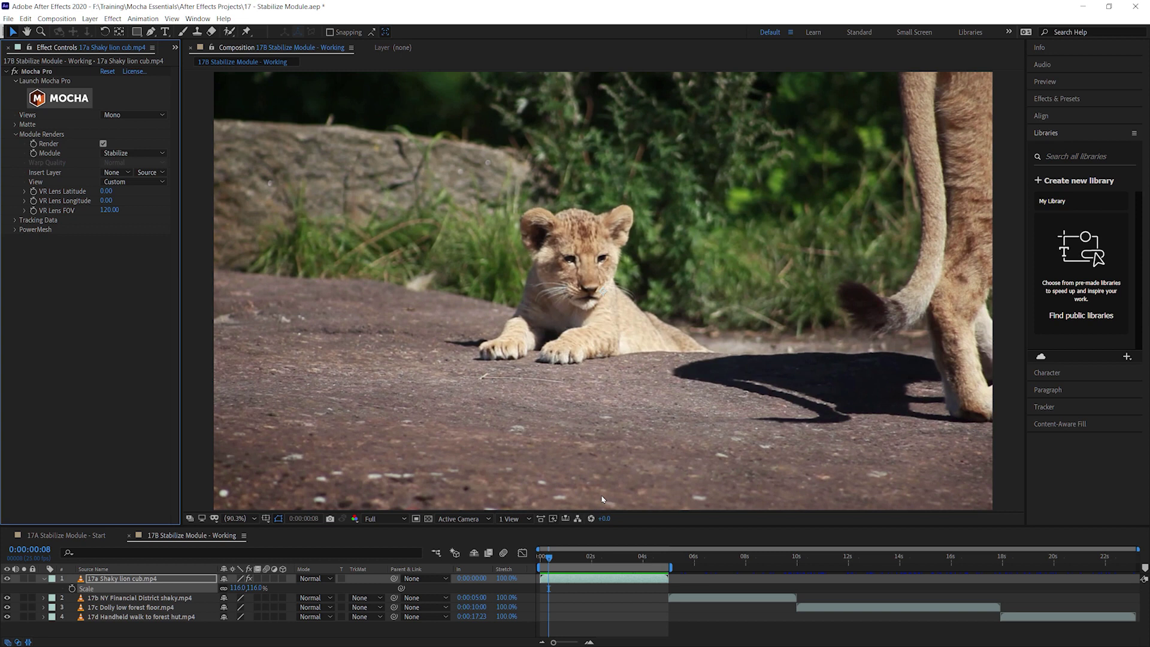
pyautogui.click(568, 557)
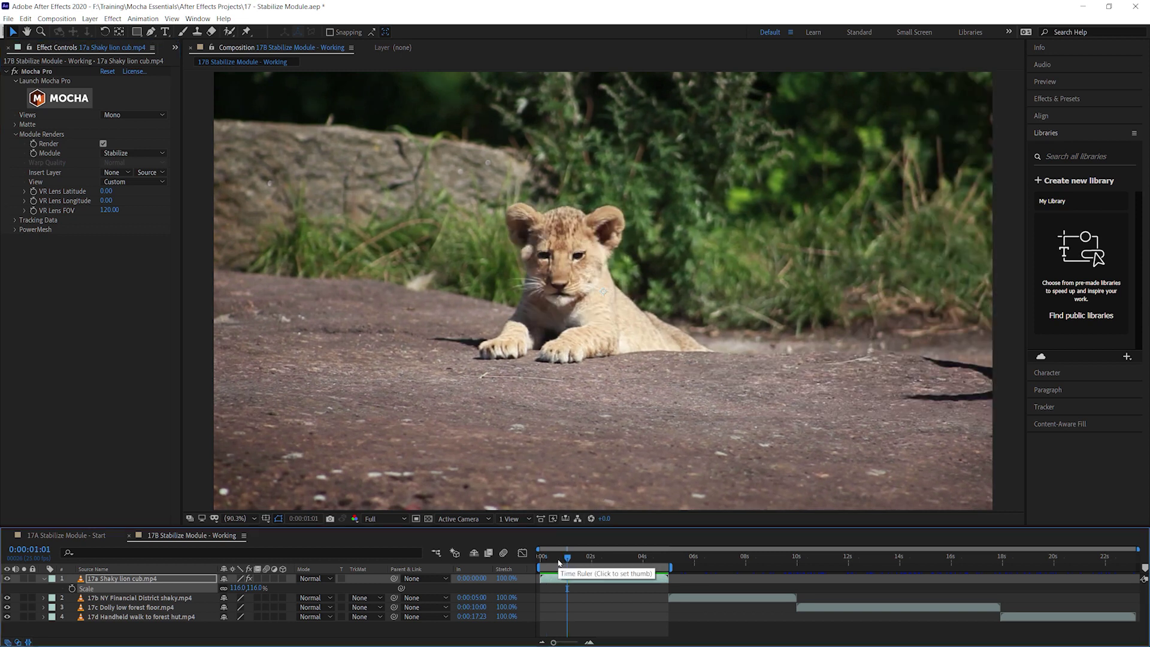